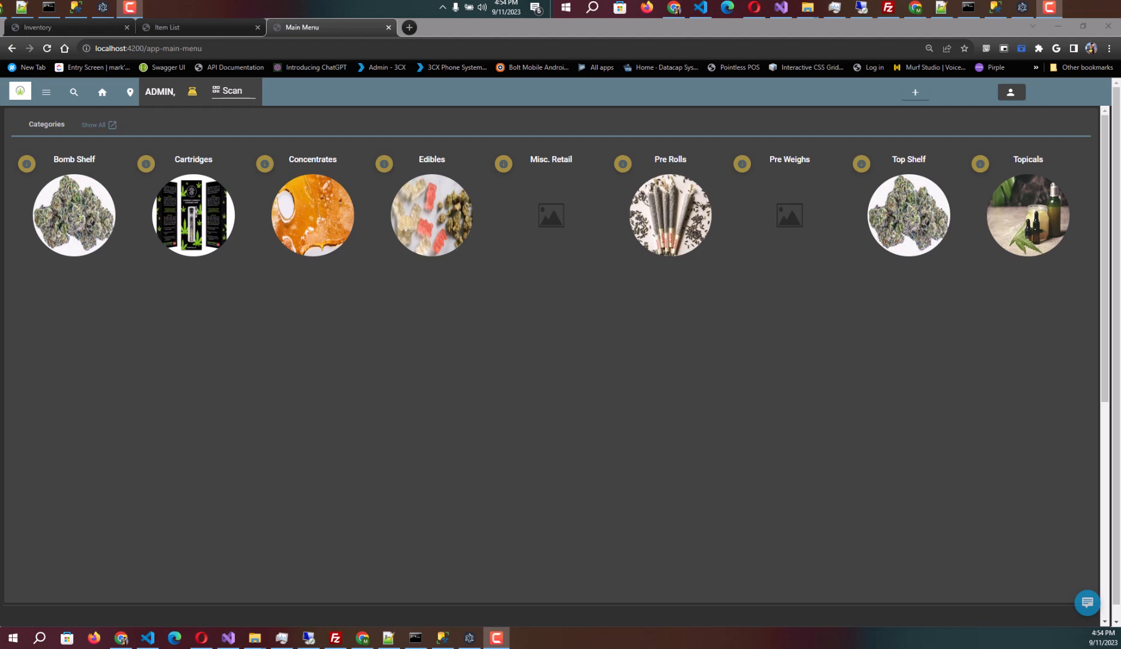
# - Check the existing dosd entries in the item list and the inventory list before any stock is received
pyautogui.click(182, 34)
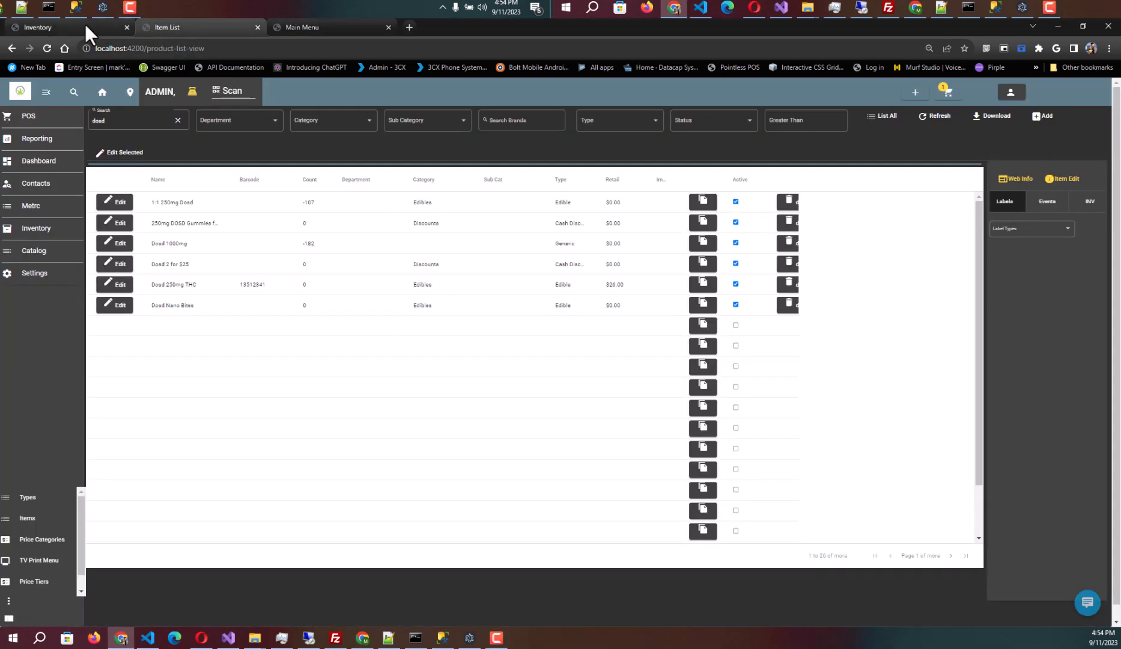
pyautogui.click(85, 23)
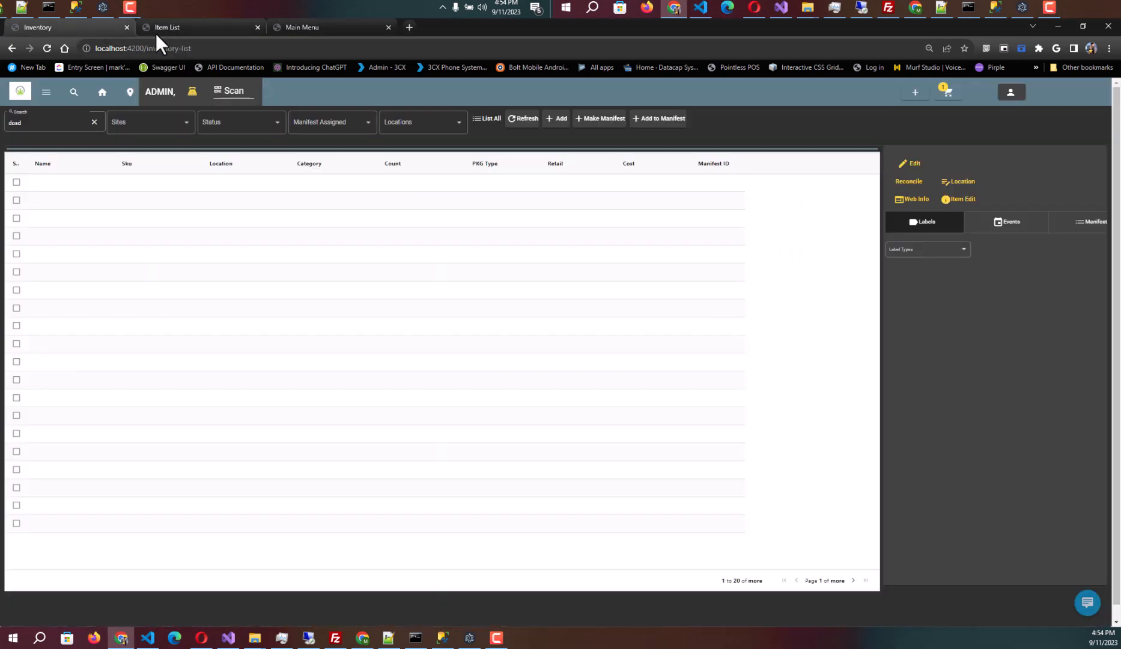
pyautogui.click(46, 93)
pyautogui.click(222, 27)
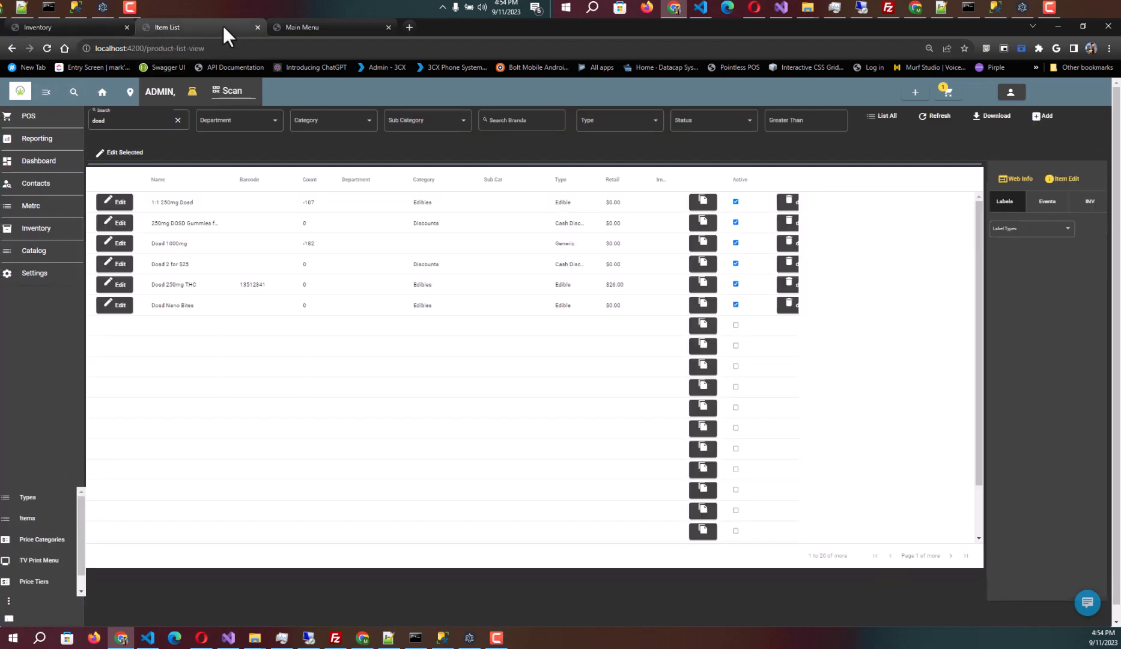
# - Start a new order from the main menu, open its cart and change the order type to Purchasing
pyautogui.click(301, 30)
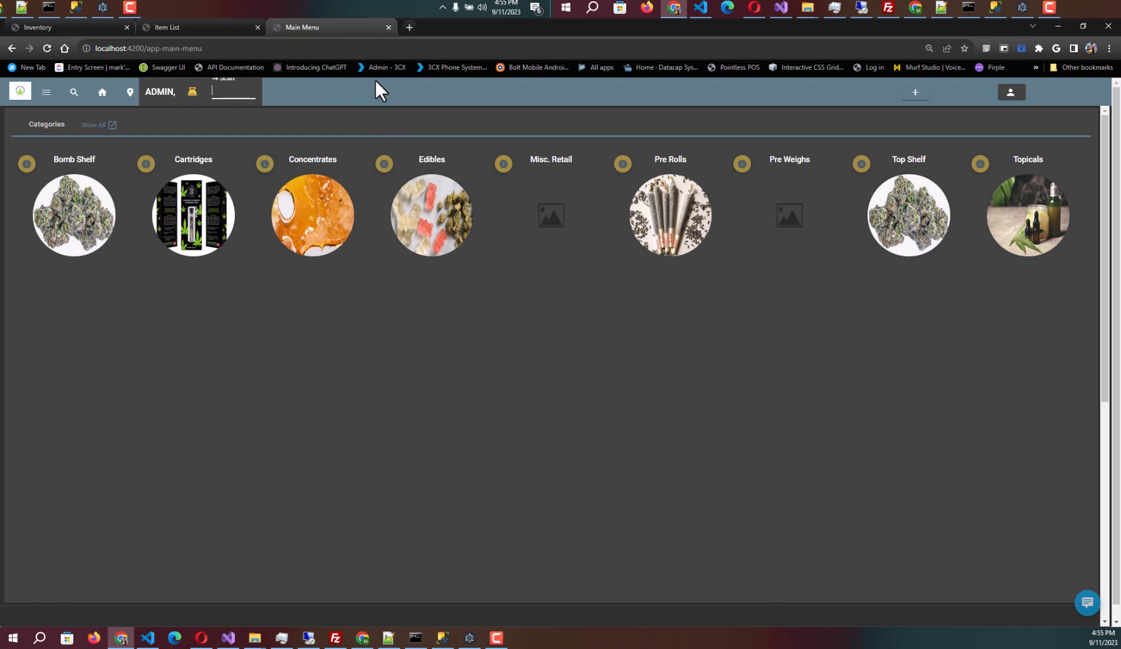
pyautogui.click(916, 93)
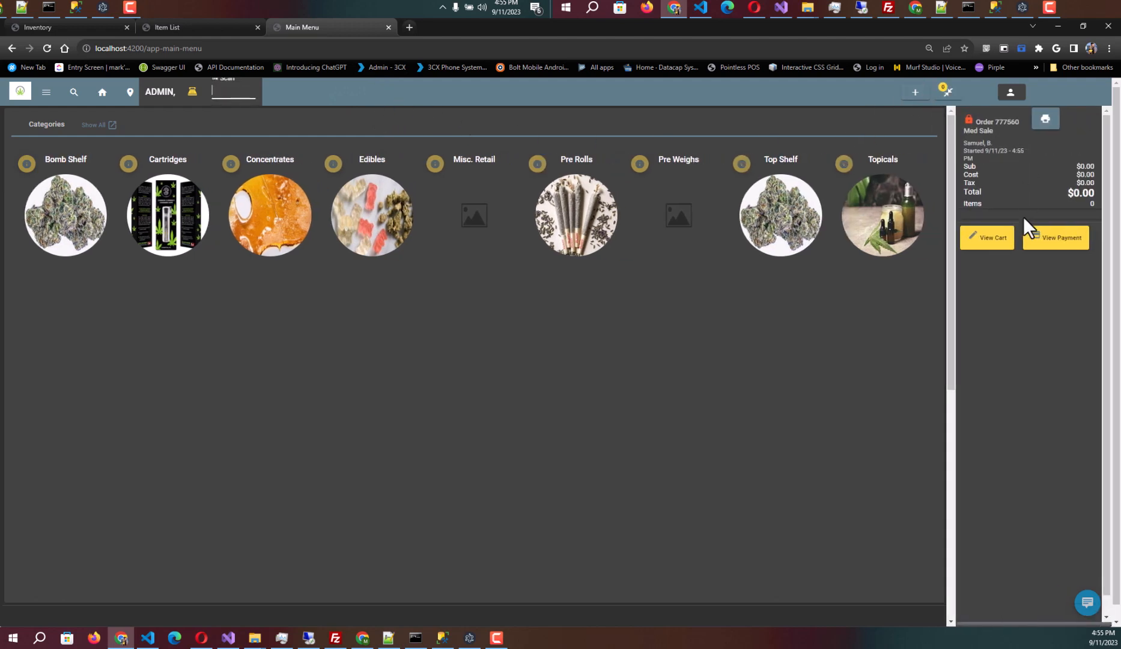
pyautogui.click(989, 246)
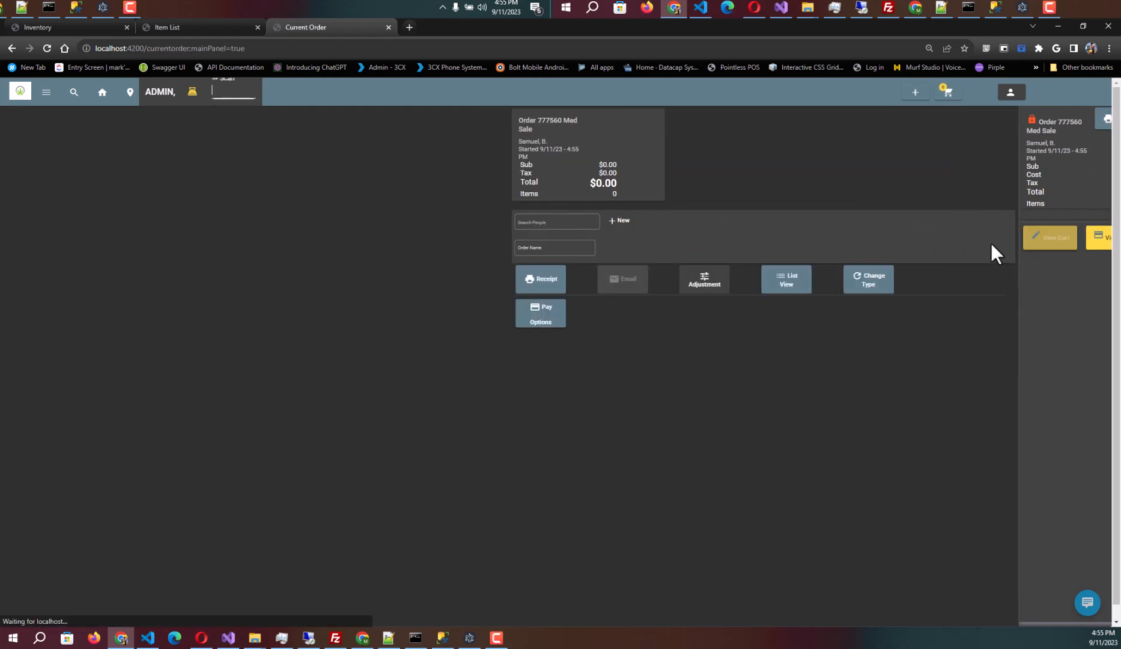
pyautogui.click(946, 282)
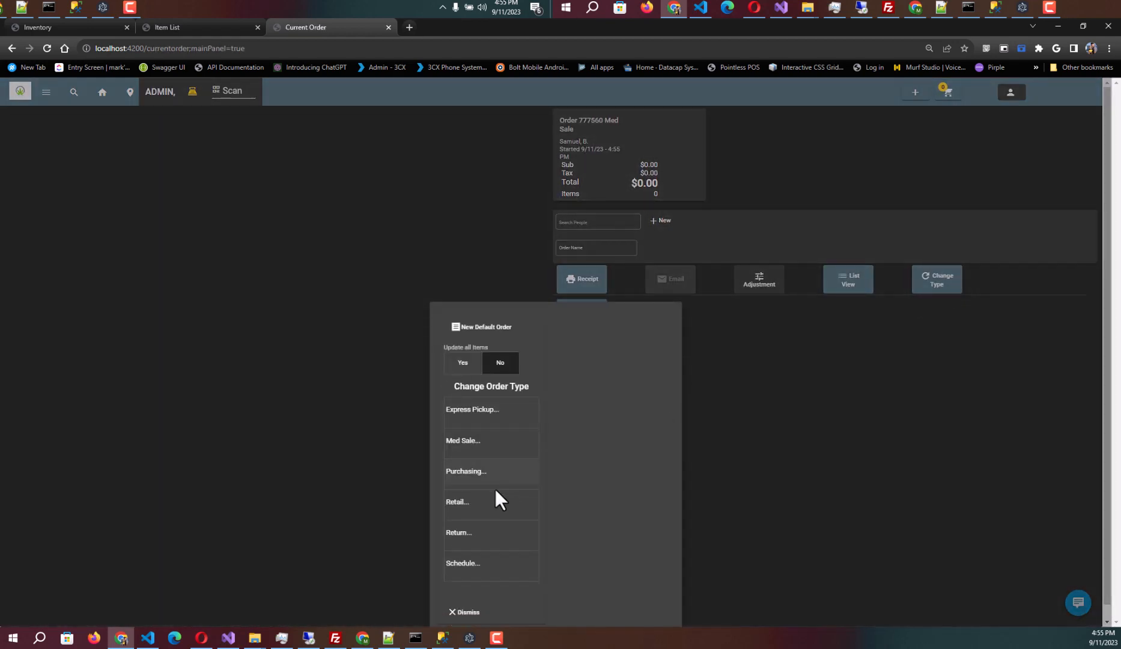
pyautogui.click(459, 472)
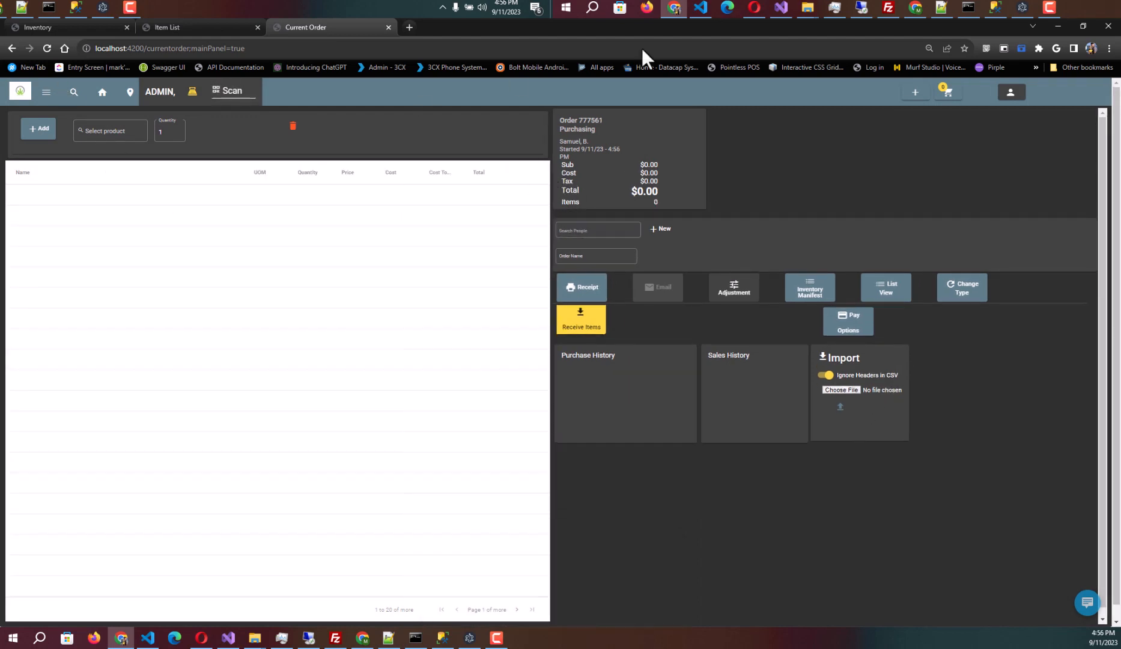
# - Open the Dosd 250mg THC item for editing and examine its name, type and barcode
pyautogui.click(187, 29)
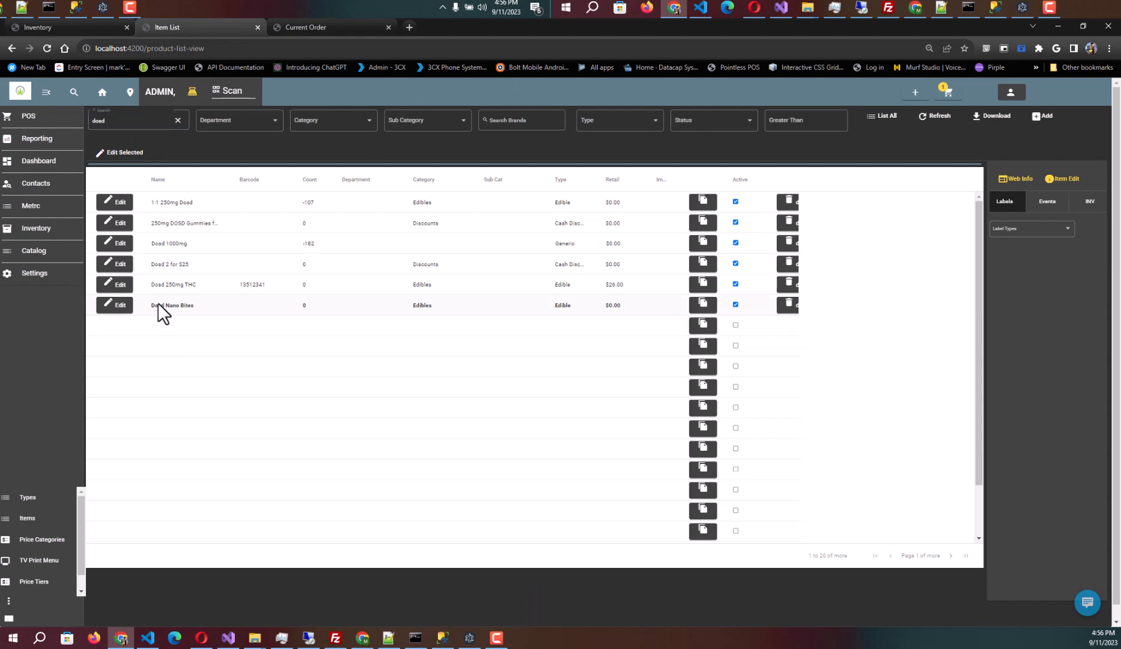
pyautogui.click(123, 287)
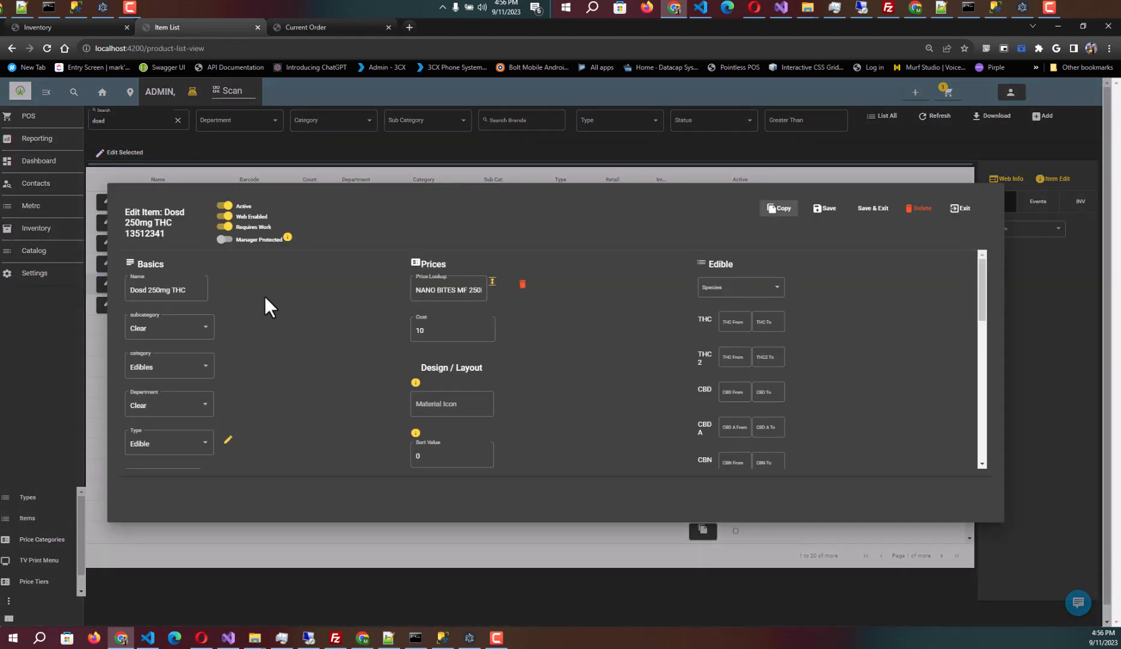
pyautogui.scroll(-2, 224, 327)
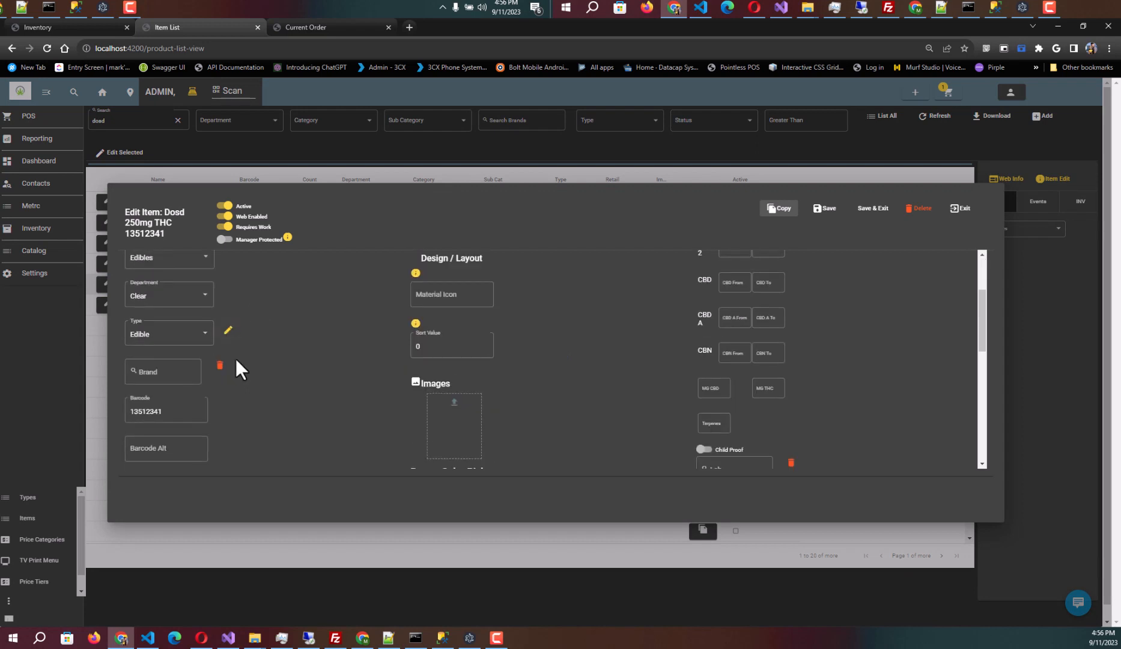
pyautogui.click(166, 412)
pyautogui.click(230, 407)
pyautogui.scroll(2, 242, 397)
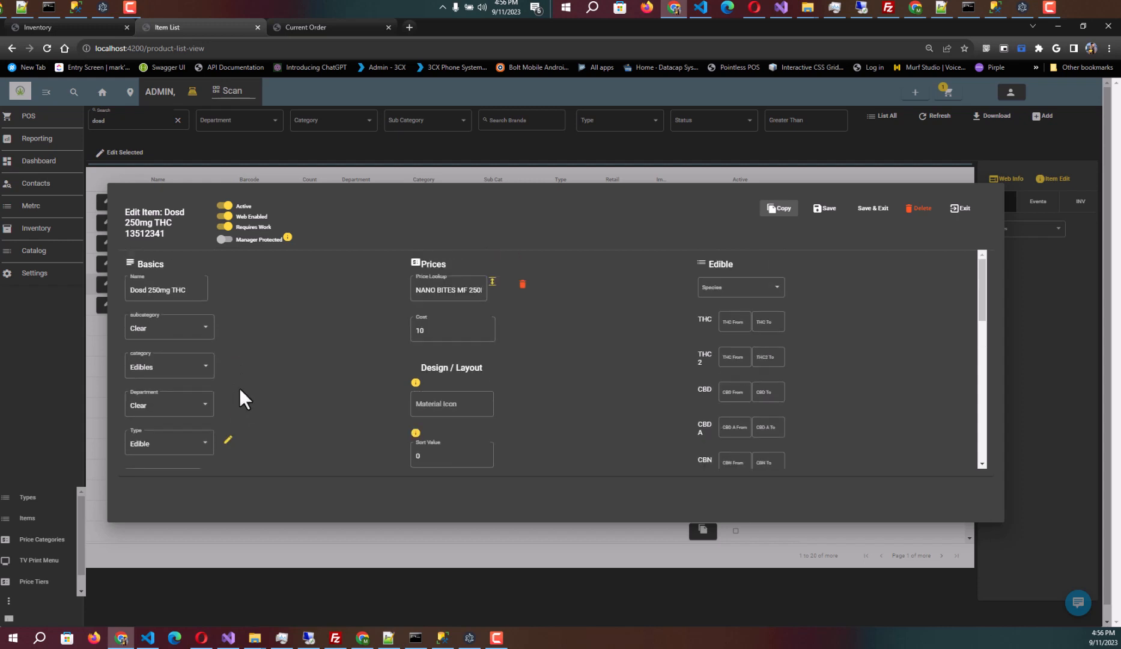
pyautogui.moveTo(201, 290); pyautogui.dragTo(117, 286)
pyautogui.scroll(-2, 237, 359)
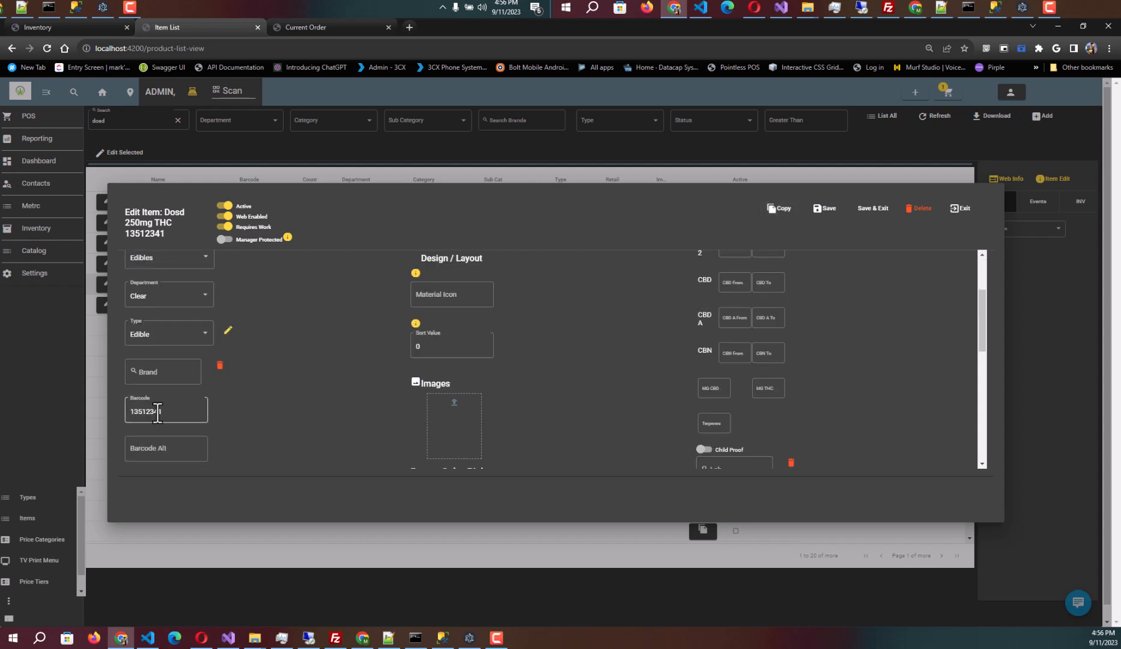
# - Review the Edible item type's serial and inventory requirements, and exit both the type and item editors without saving
pyautogui.click(228, 330)
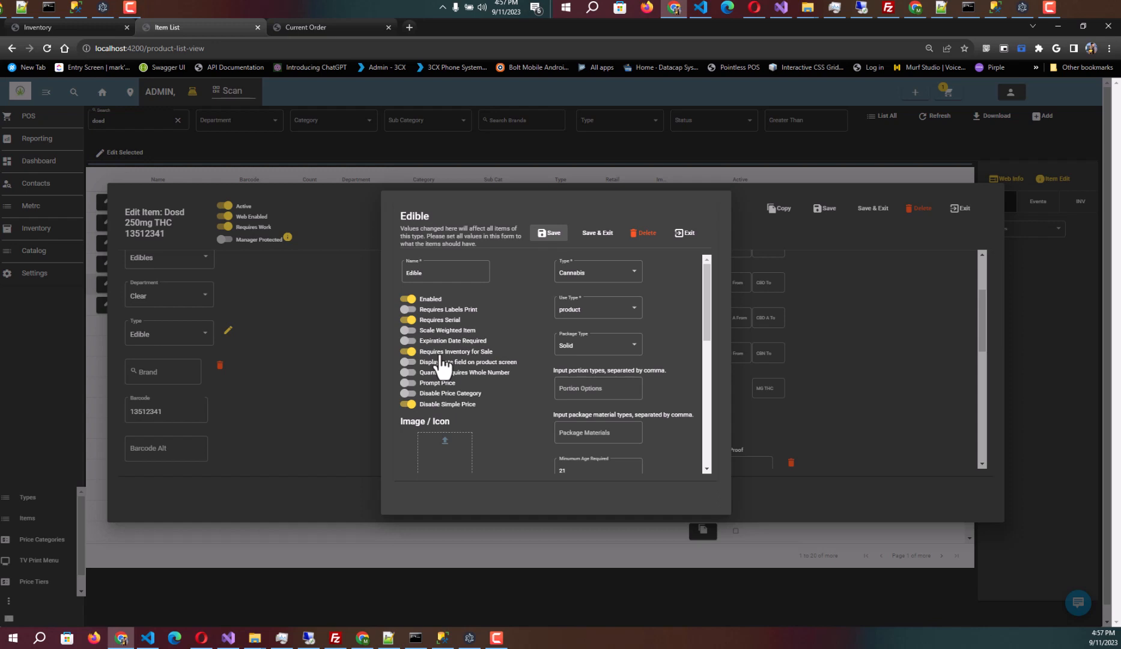
pyautogui.click(683, 233)
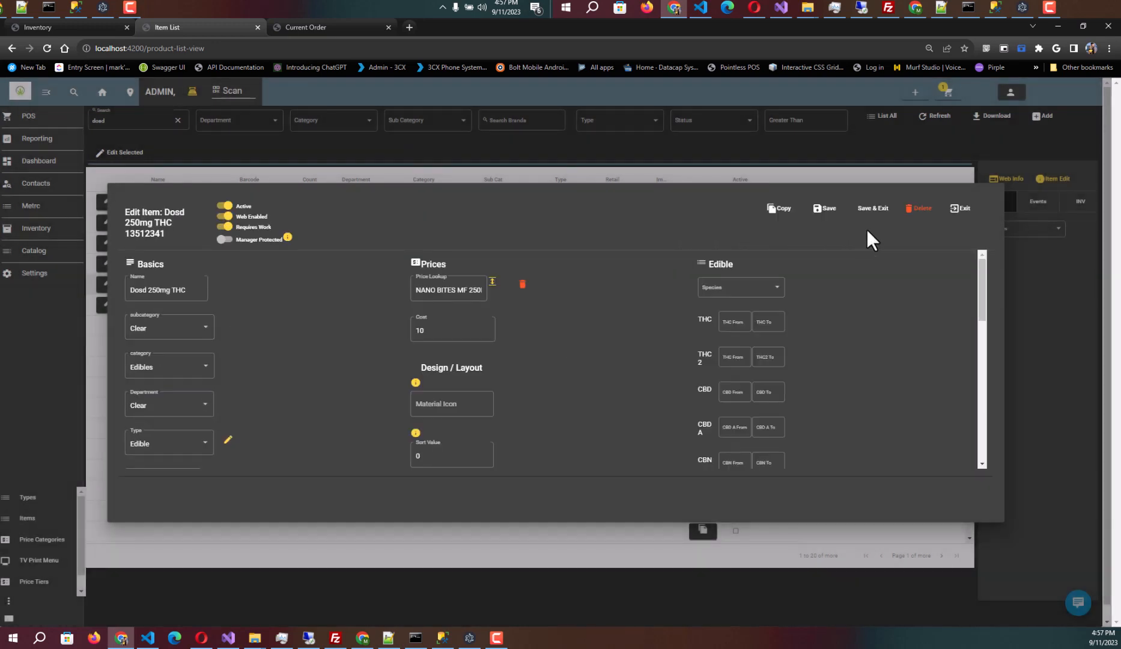
pyautogui.click(959, 210)
# - Add Dosd 250mg THC to the purchasing order with a quantity of 144
pyautogui.click(337, 27)
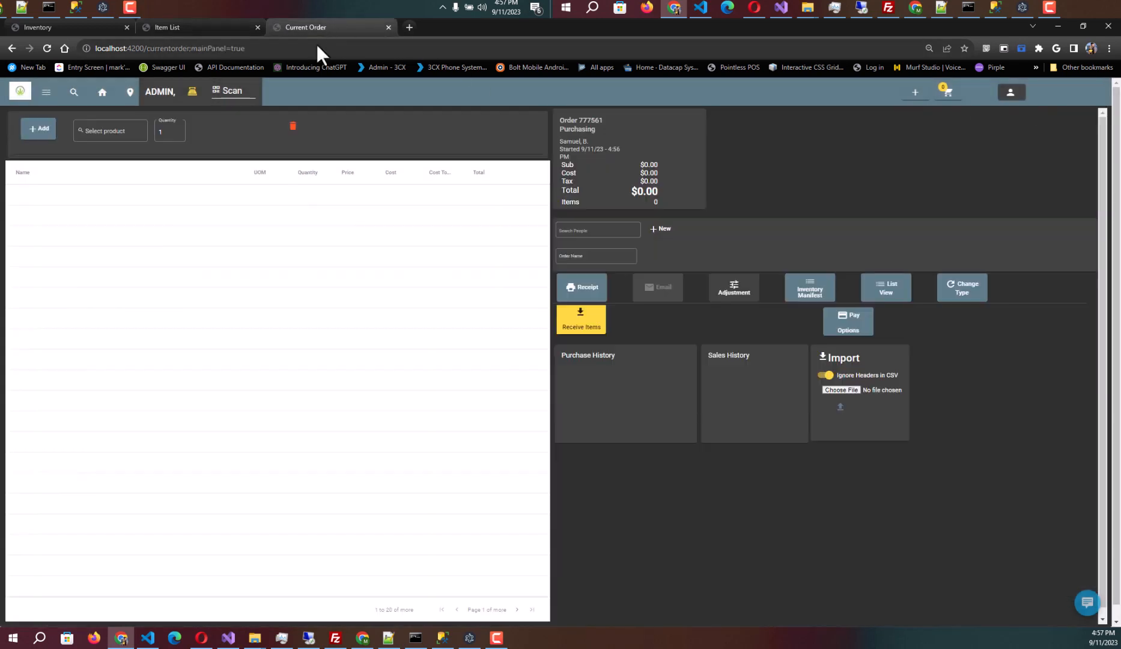
pyautogui.click(110, 133)
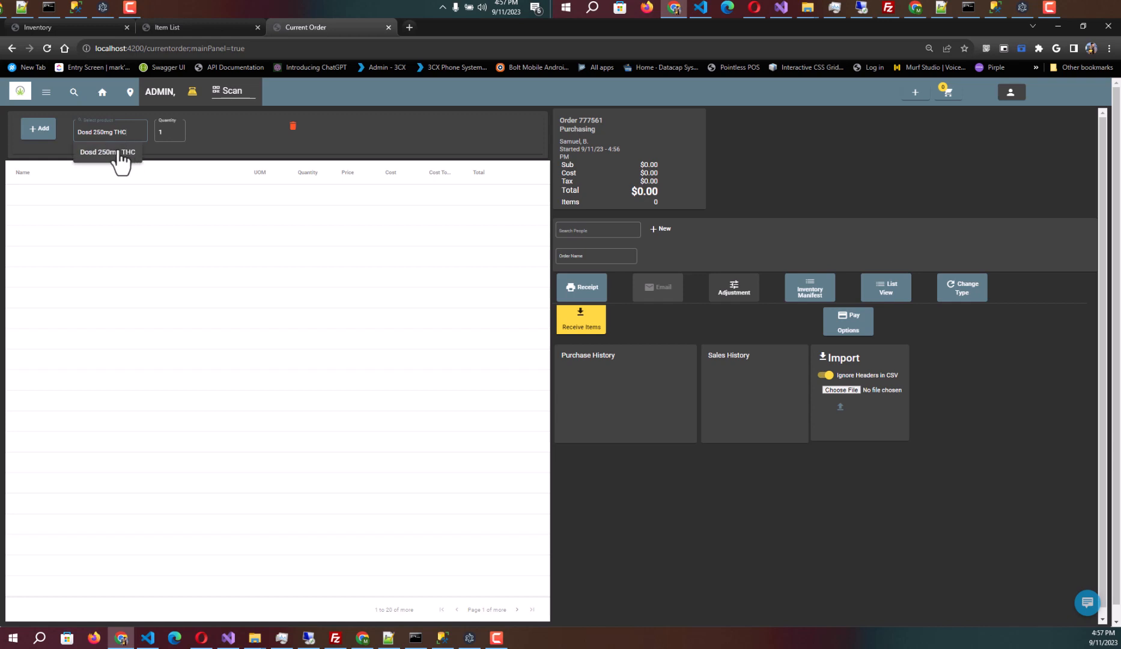
pyautogui.click(122, 155)
pyautogui.click(168, 133)
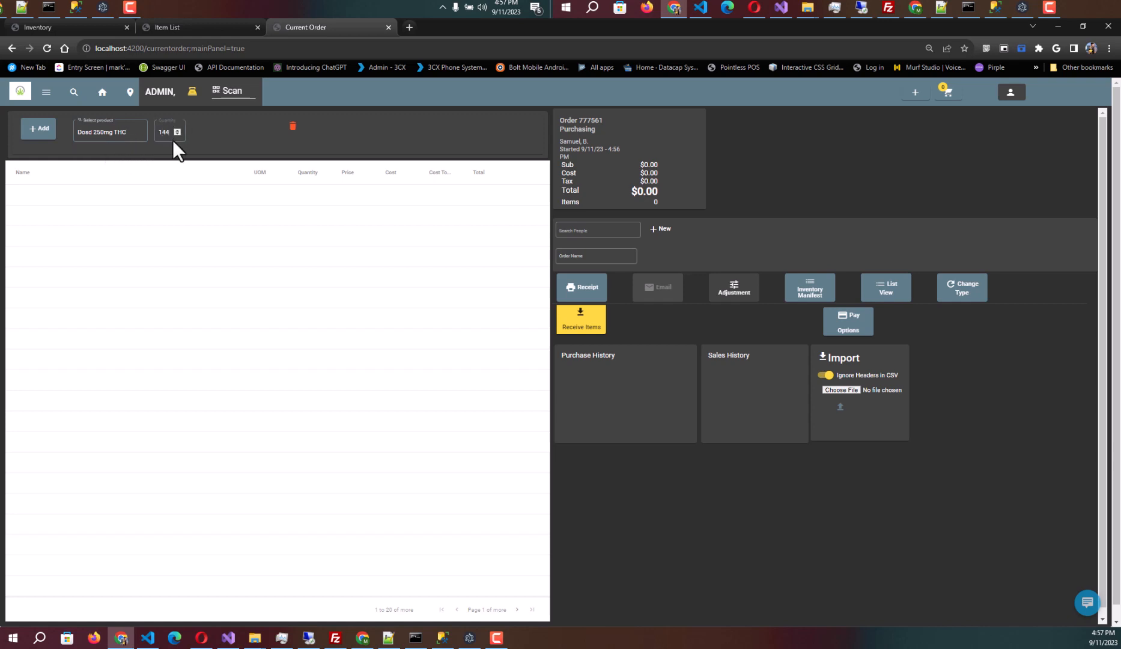
pyautogui.click(43, 135)
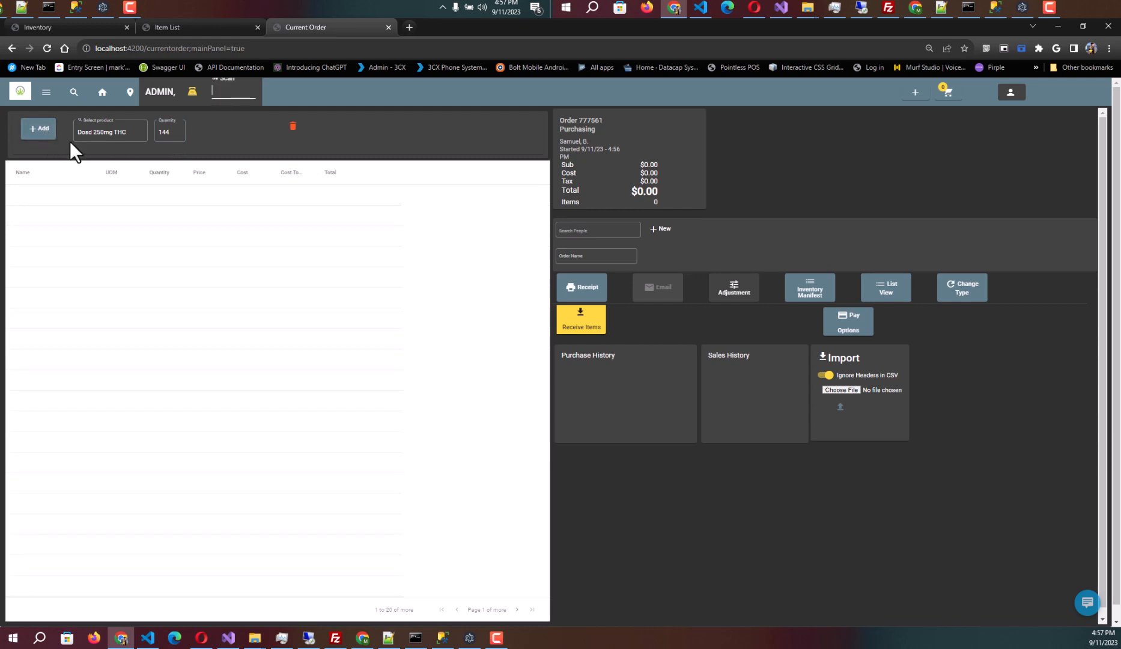
# - Paste the copied package serial number as the scanned barcode for the Dosd 250mg THC line and submit it
pyautogui.hotkey('alt', 'Tab')
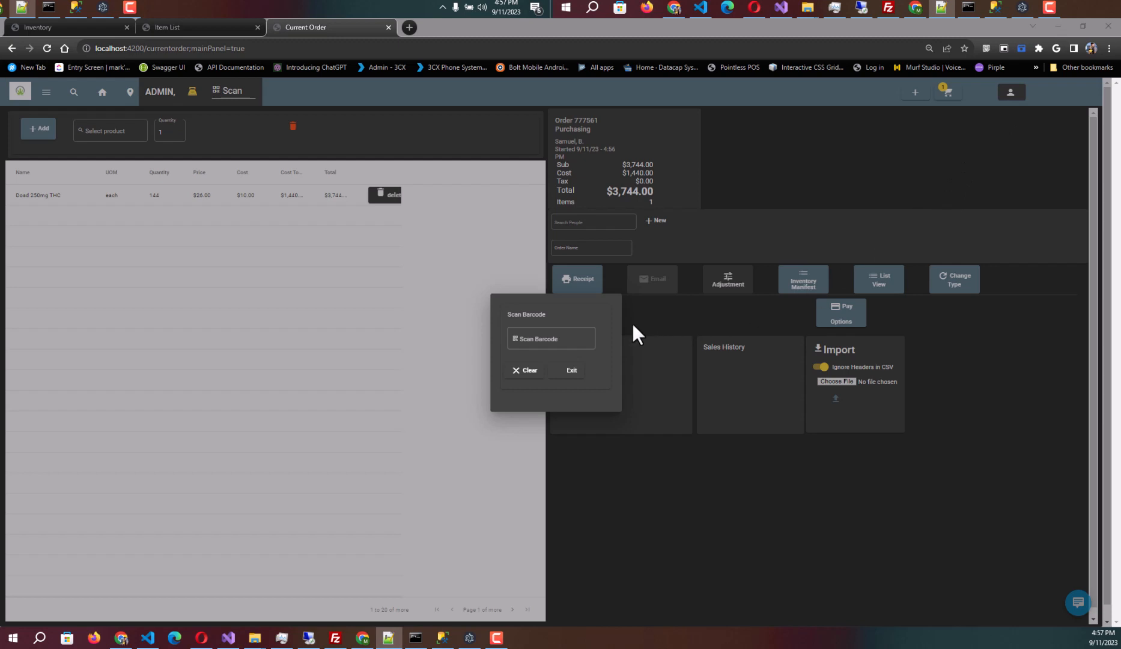
pyautogui.click(538, 338)
pyautogui.hotkey('ctrl', 'v')
pyautogui.press('Return')
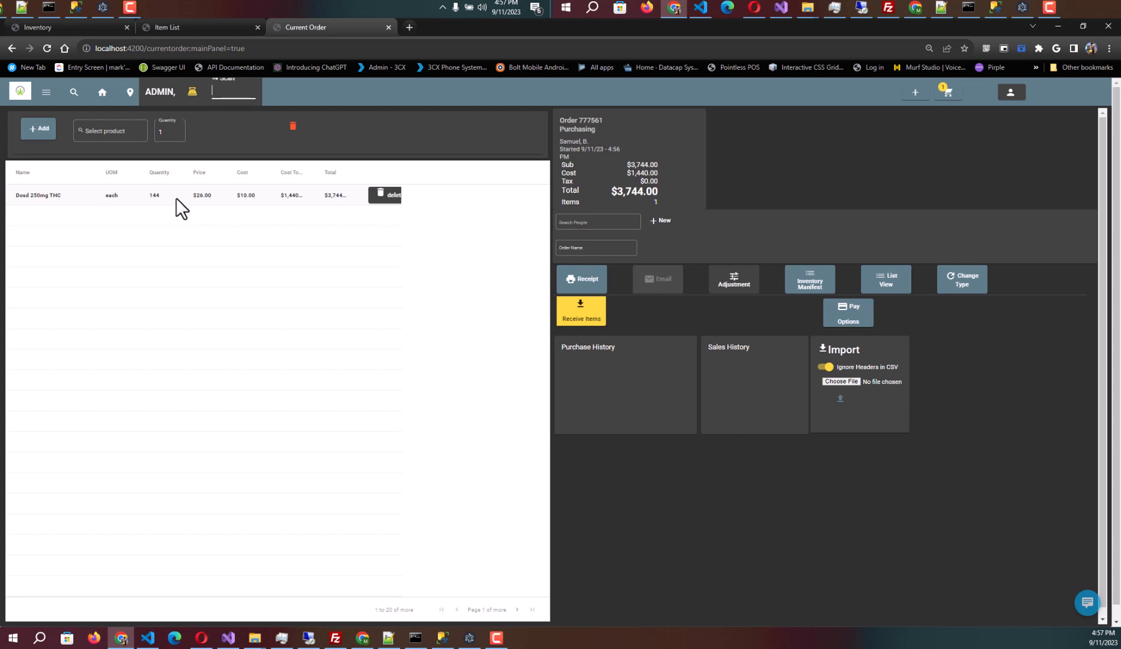
# - Receive the purchasing order's items into inventory, review the resulting manifest and exit it
pyautogui.click(602, 322)
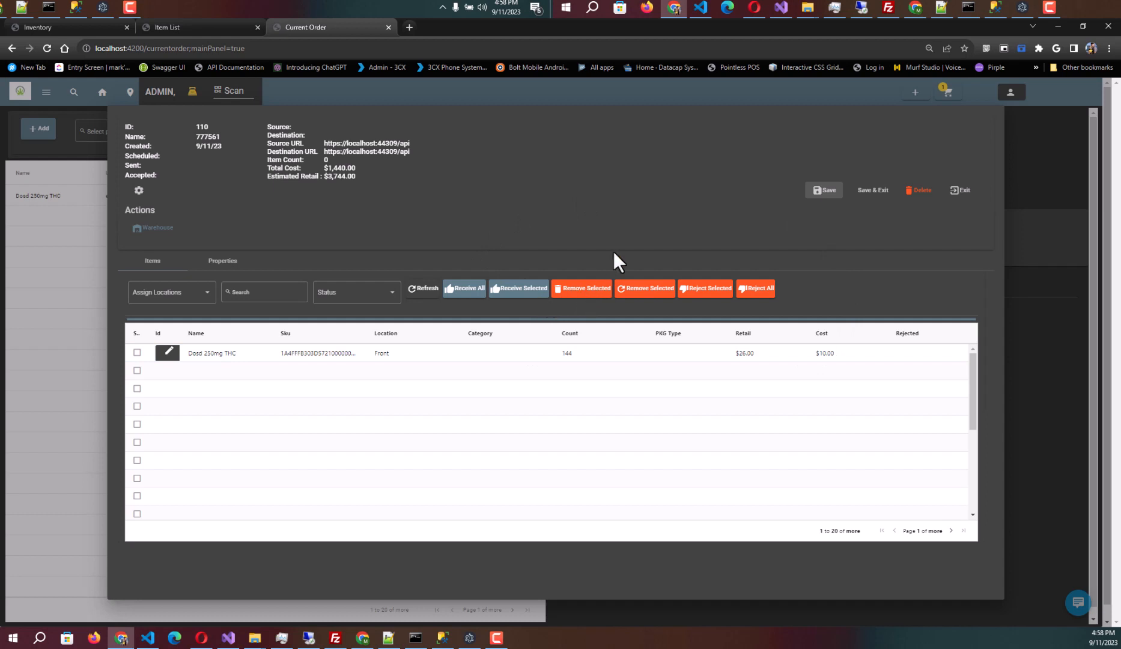
pyautogui.click(959, 191)
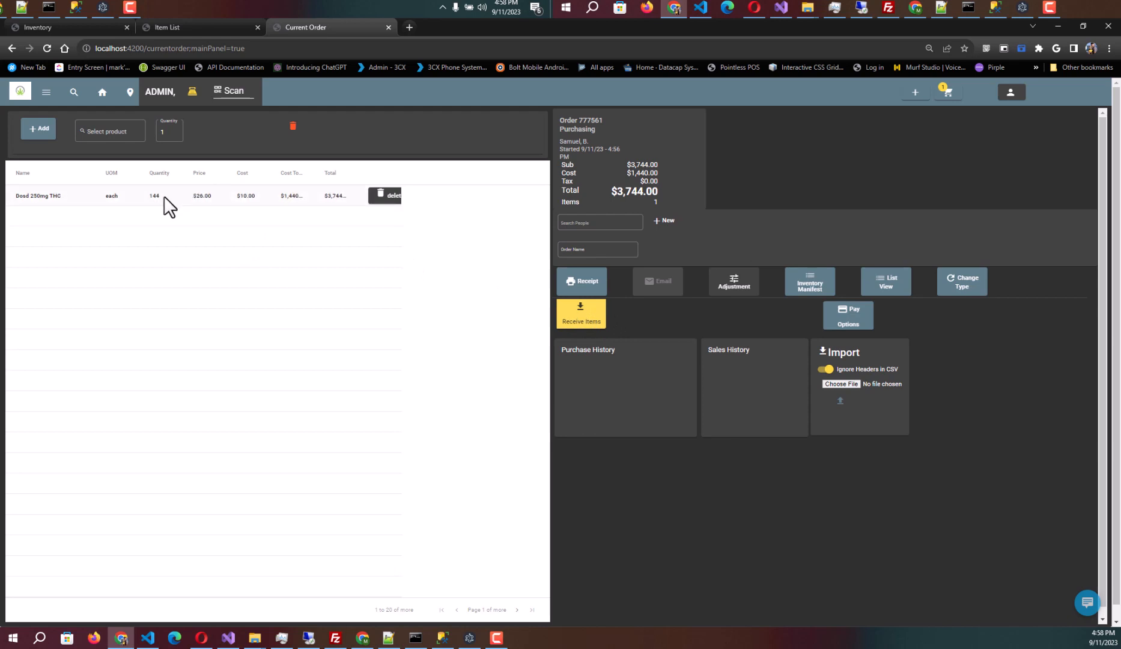
# - Refresh the item list and the inventory list to check the received stock of Dosd 250mg THC
pyautogui.click(85, 25)
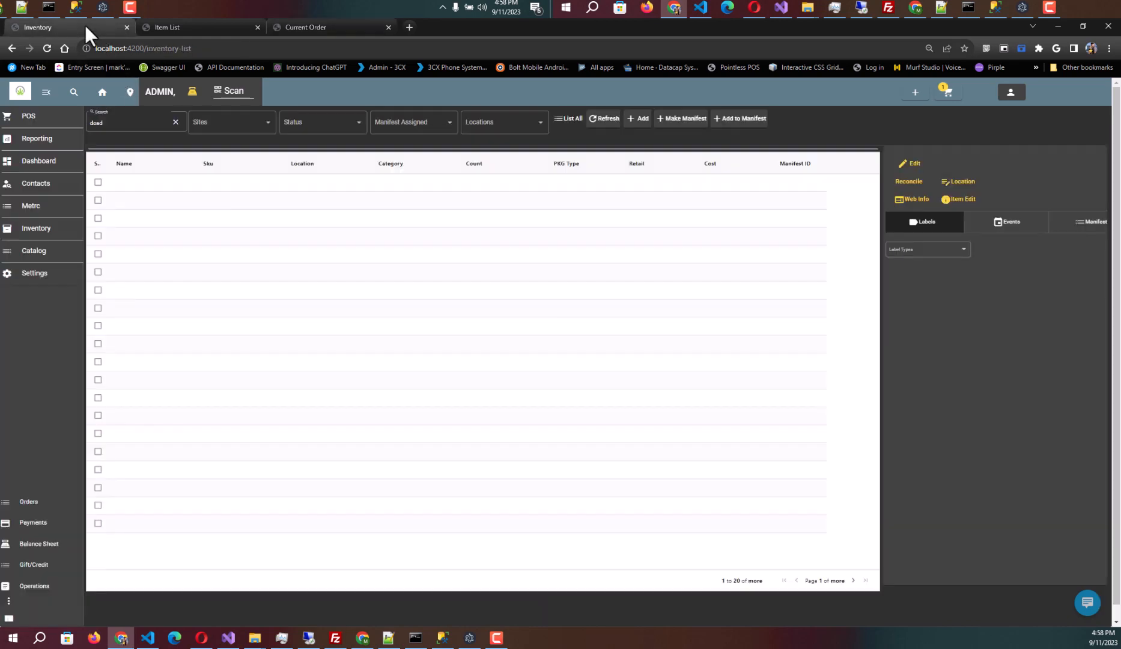
pyautogui.click(172, 25)
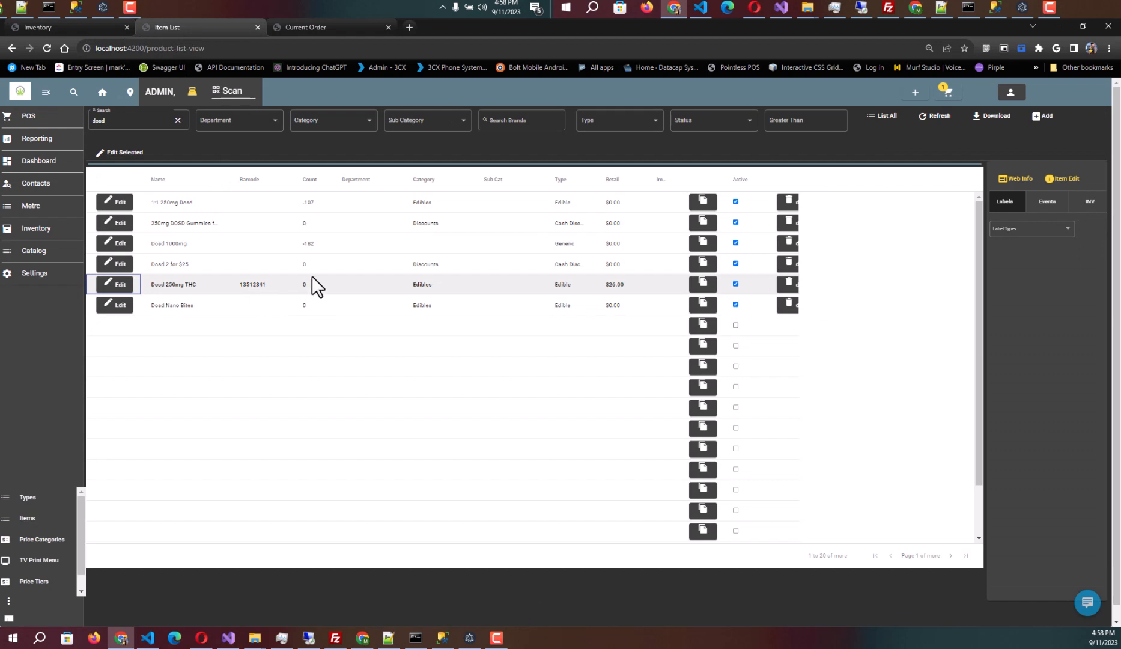
pyautogui.click(948, 116)
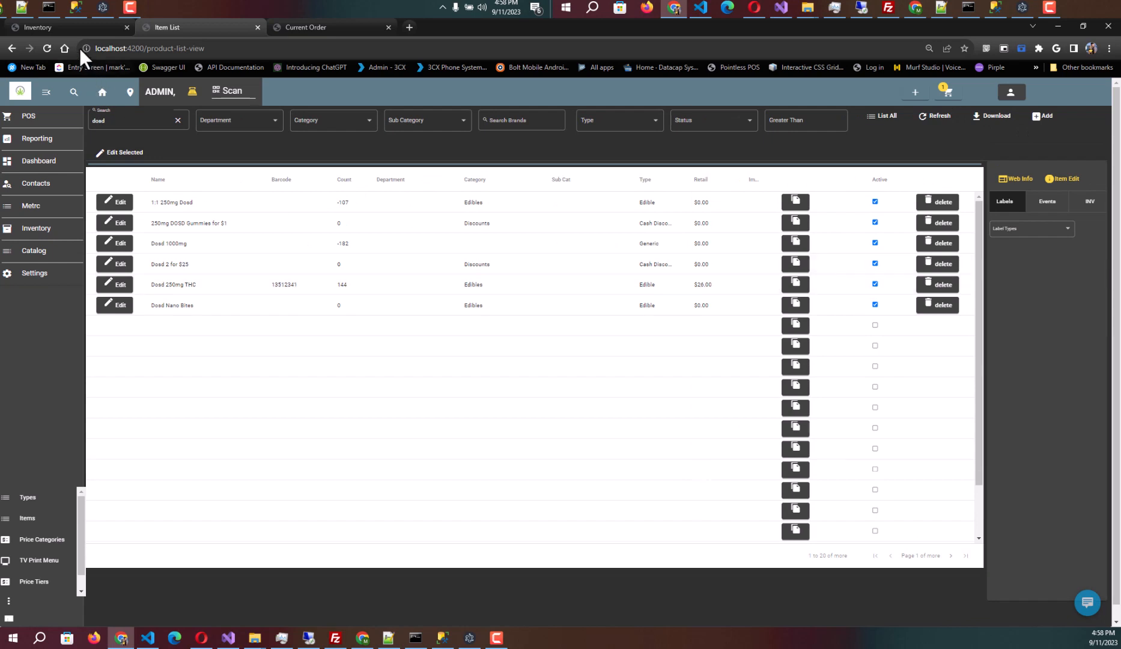
pyautogui.click(78, 28)
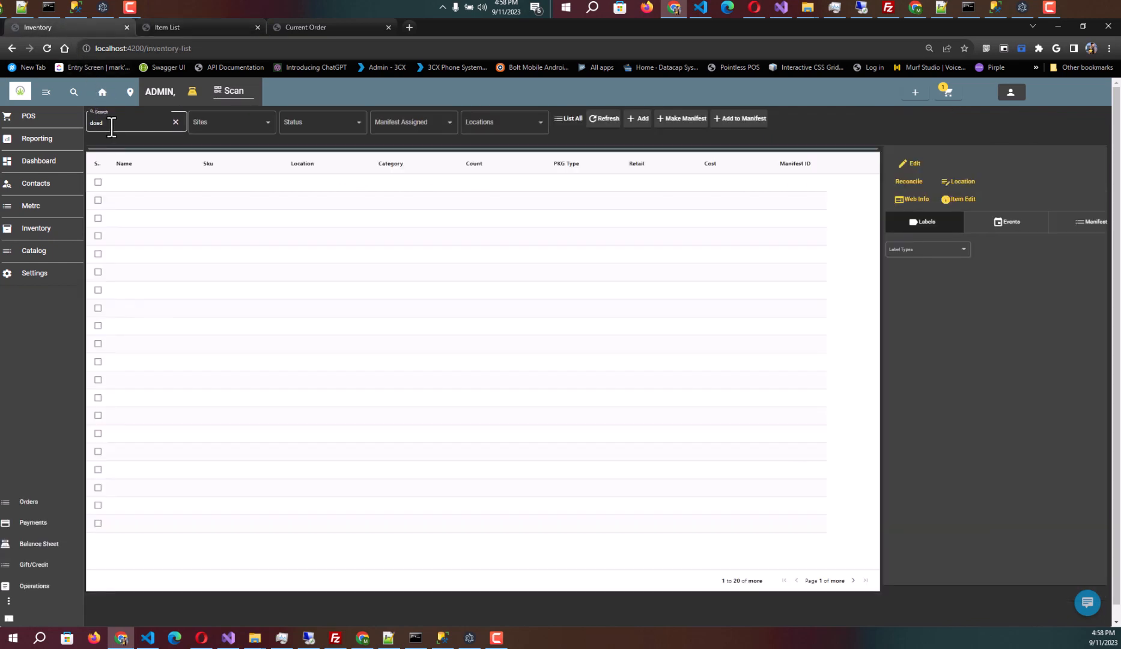
pyautogui.click(602, 120)
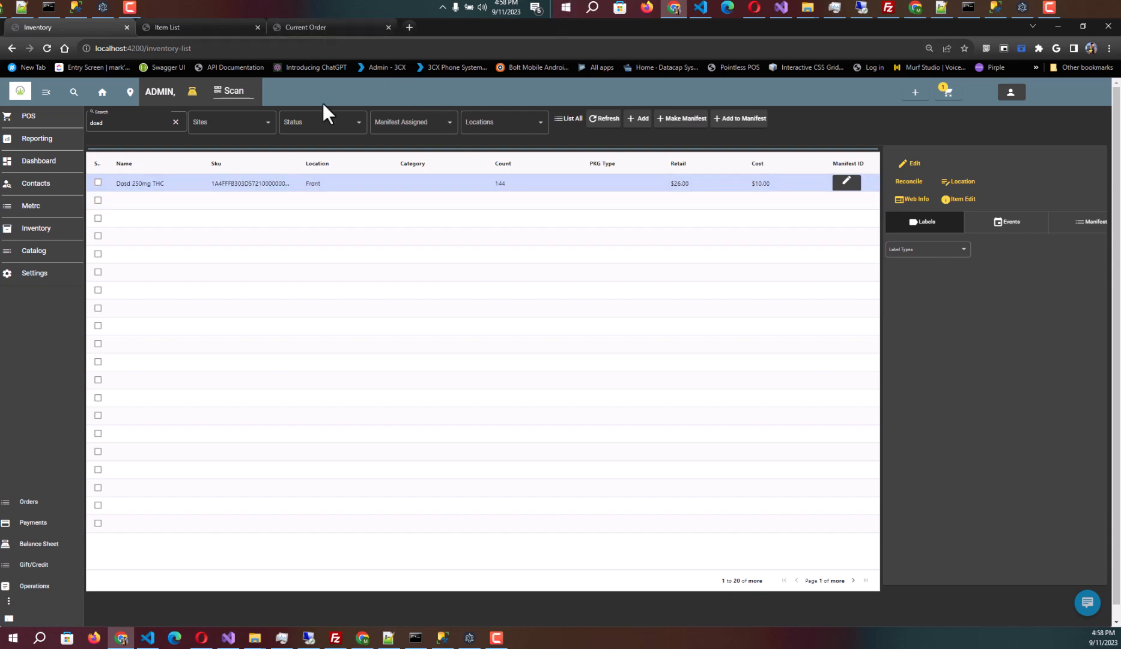
# - Start a second order, open its cart and set its type to Purchasing
pyautogui.click(329, 30)
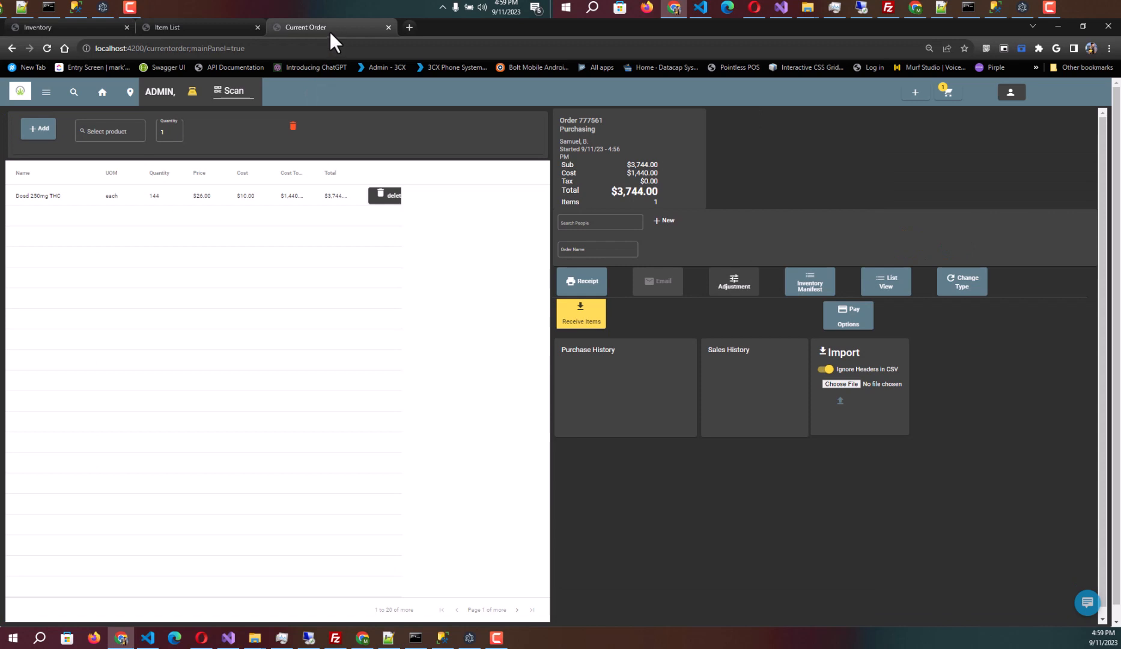
pyautogui.click(915, 93)
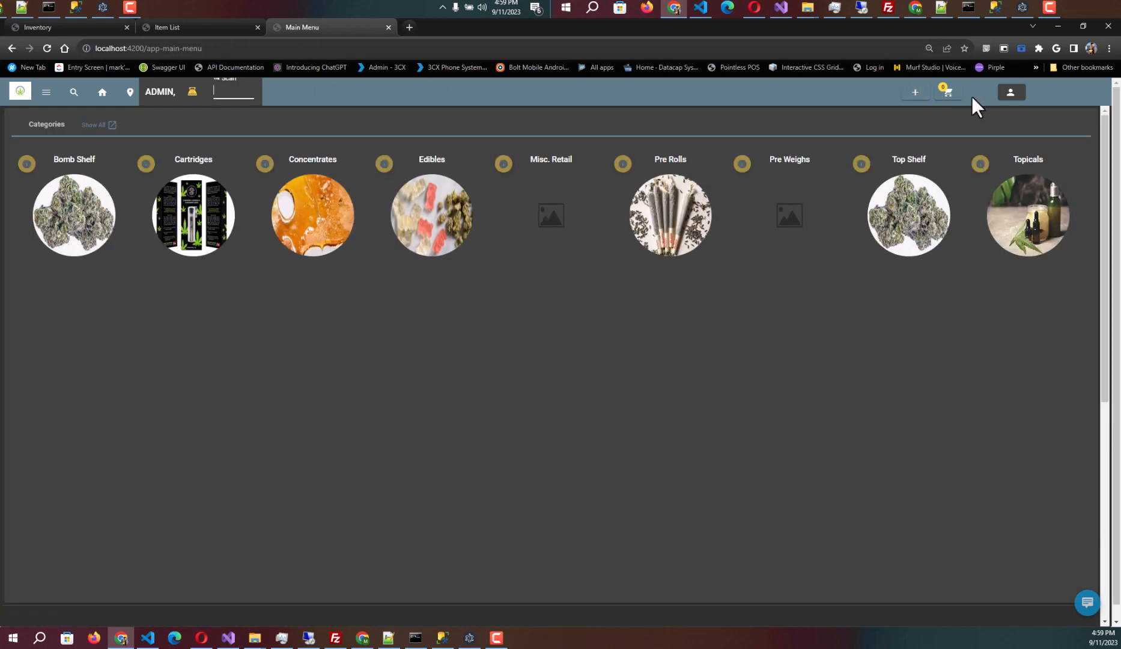
pyautogui.click(950, 95)
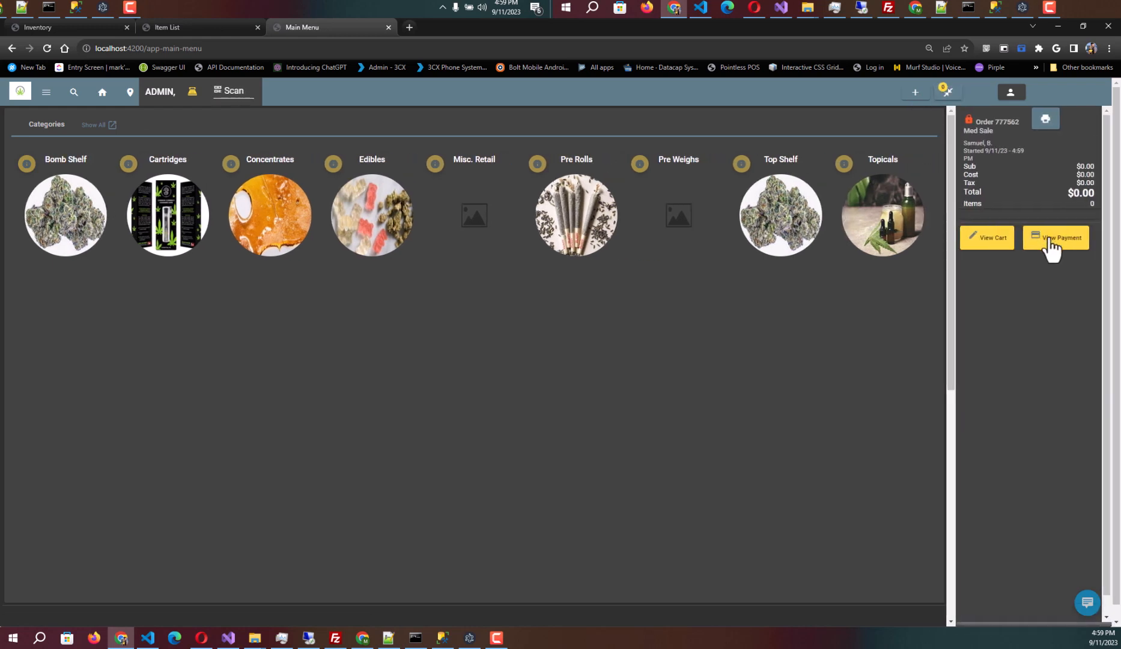
pyautogui.click(988, 239)
pyautogui.click(949, 291)
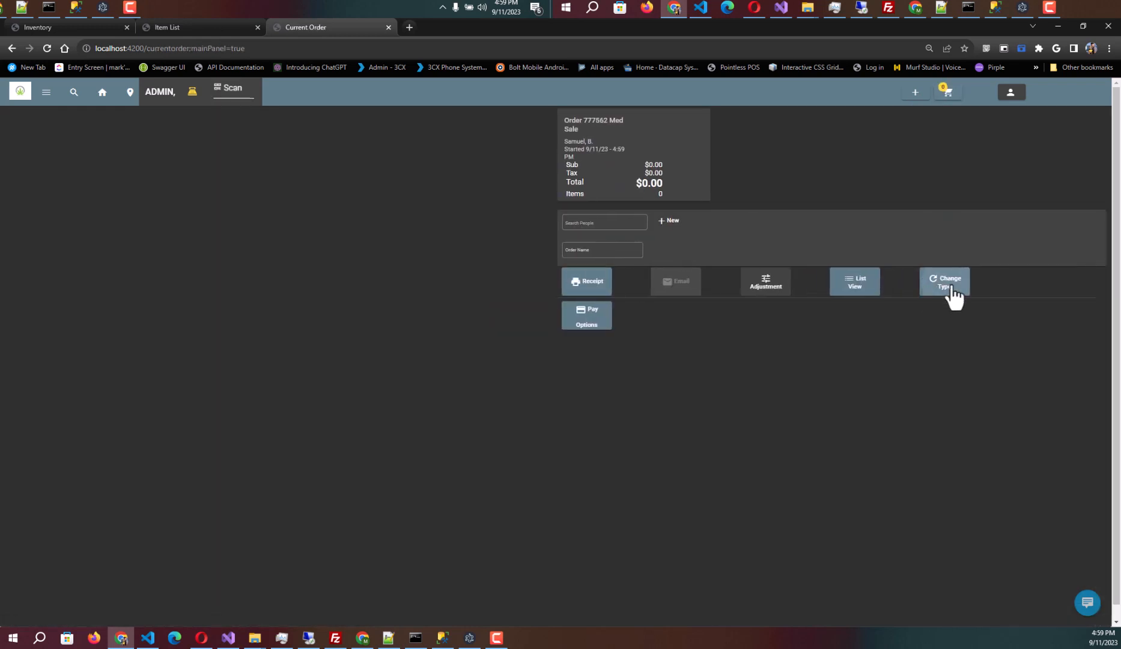
pyautogui.click(484, 474)
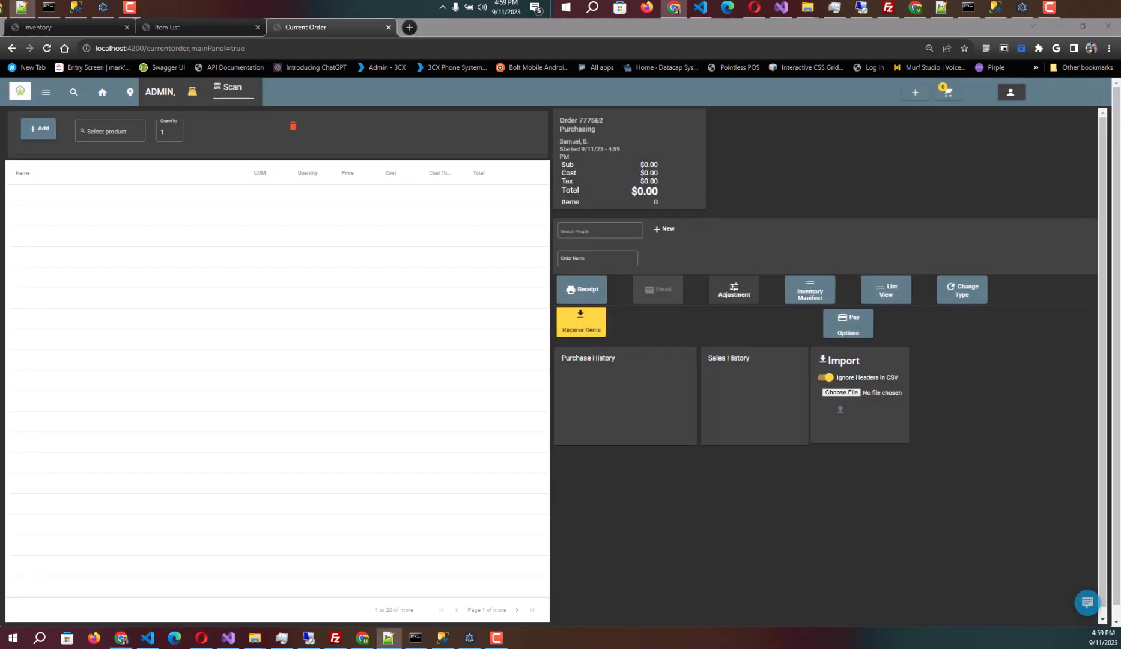
# - Look up the product by barcode 13512341 and add 100 units of Dosd 250mg THC to the purchasing order
pyautogui.click(103, 135)
pyautogui.write('13512341')
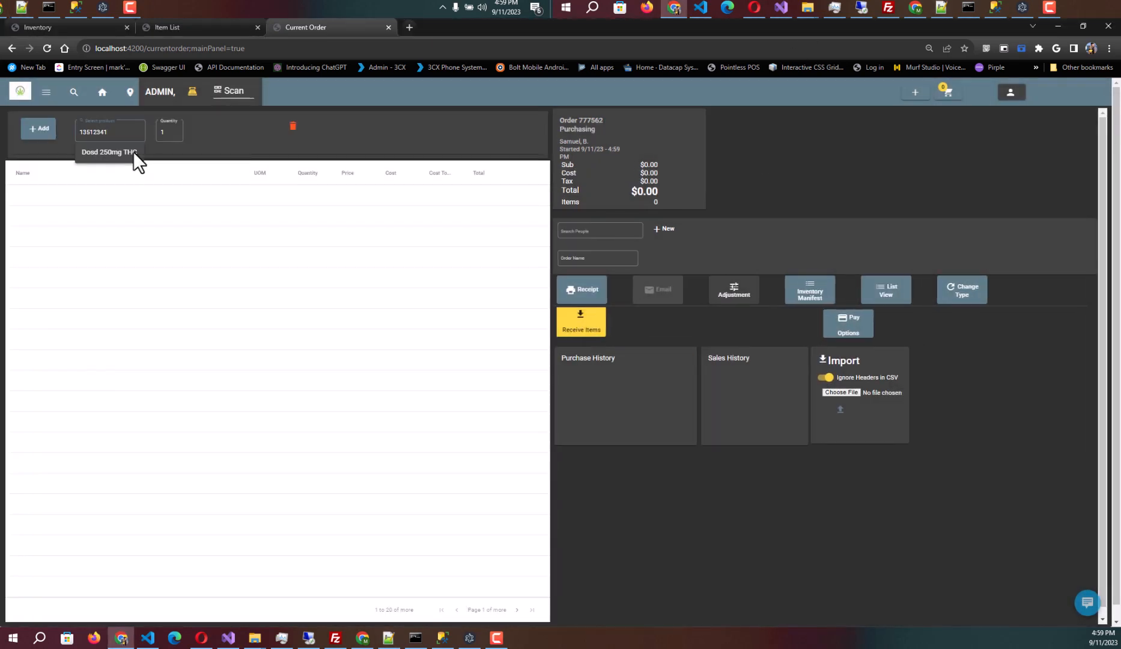
pyautogui.click(131, 153)
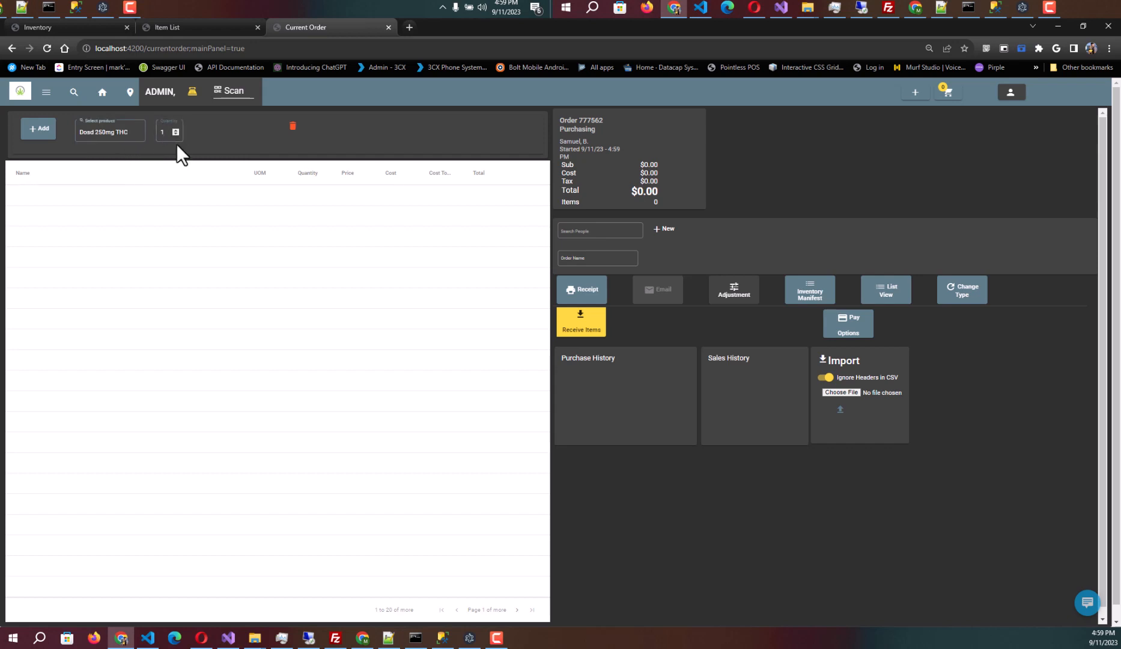
pyautogui.click(38, 129)
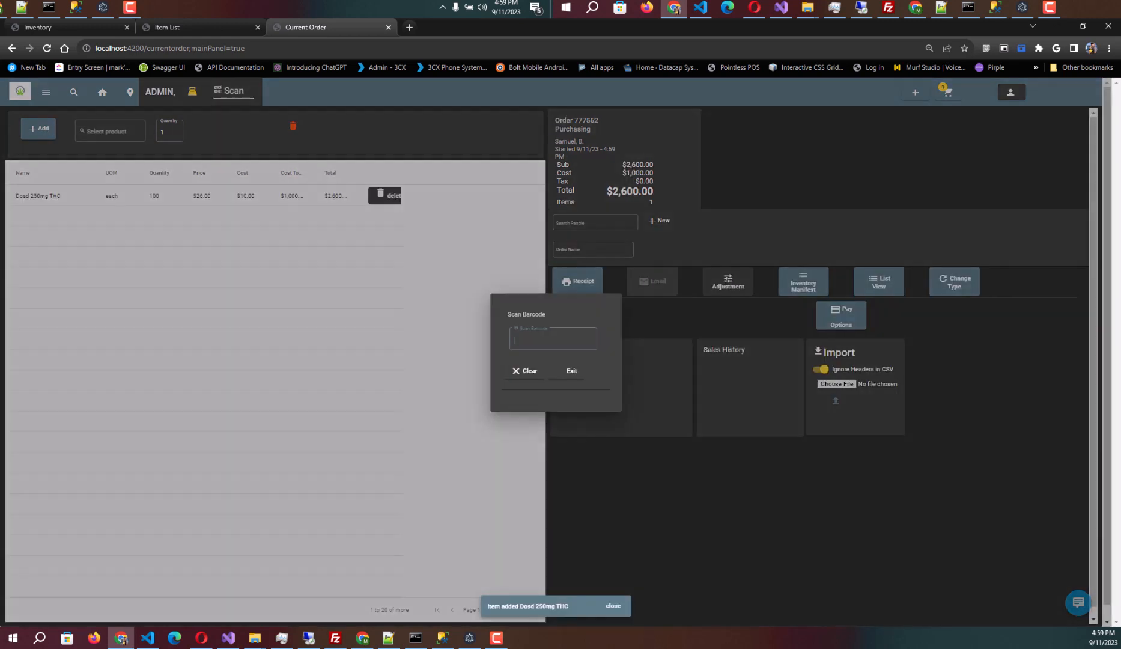
# - Submit the copied package serial number as the Dosd 250mg THC line's scanned barcode and set its unit cost to $9.00
pyautogui.hotkey('alt', 'Tab')
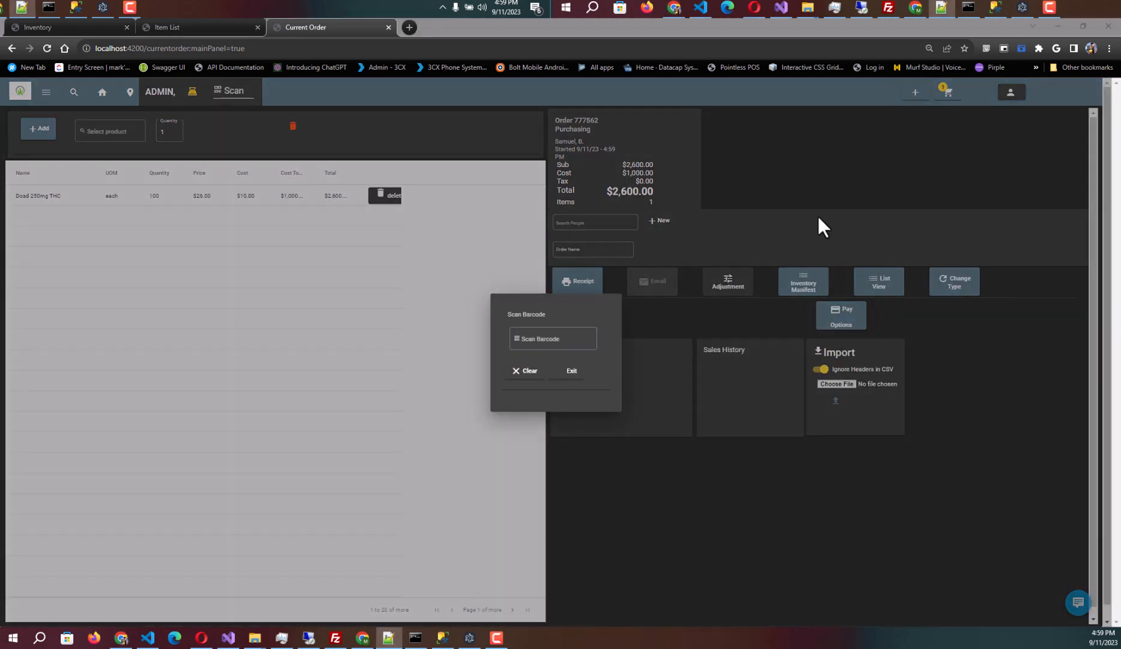
pyautogui.click(579, 339)
pyautogui.hotkey('ctrl', 'v')
pyautogui.press('Return')
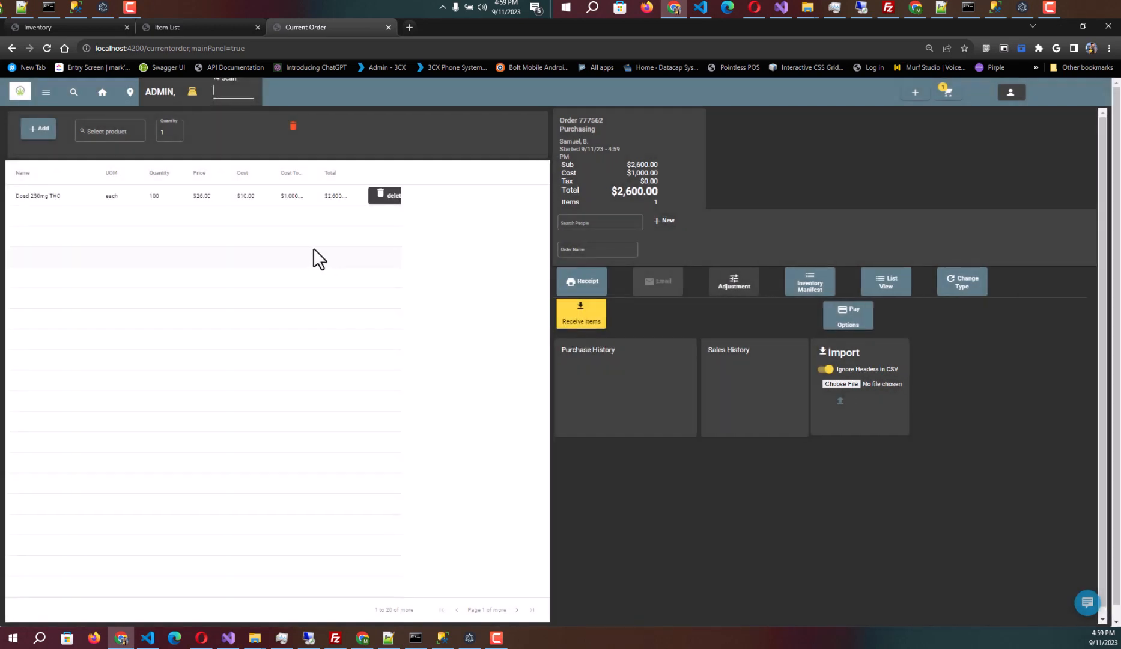
pyautogui.click(246, 197)
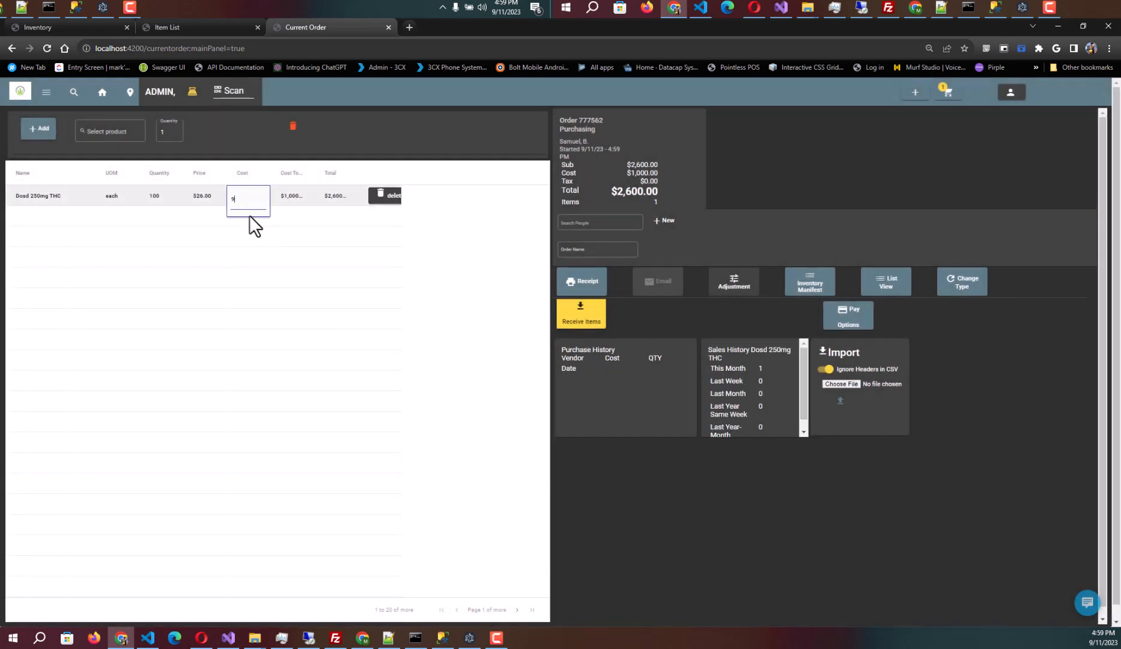
pyautogui.press('Return')
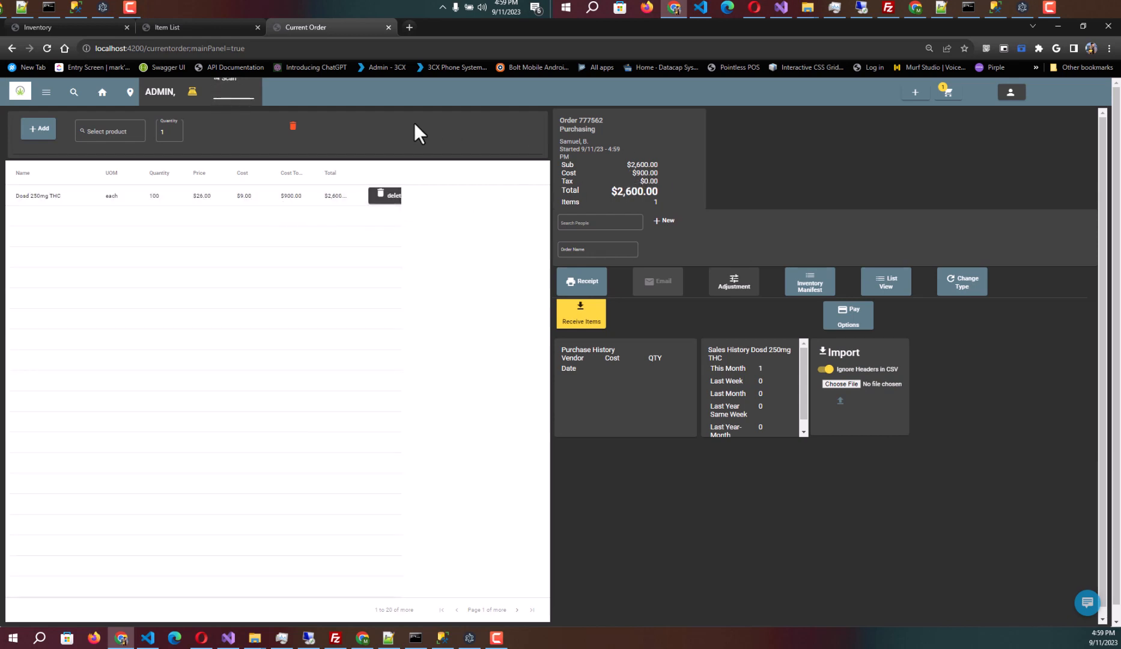
# - Open Dosd 250mg THC from the item list to check its current cost, and exit without changes
pyautogui.click(147, 27)
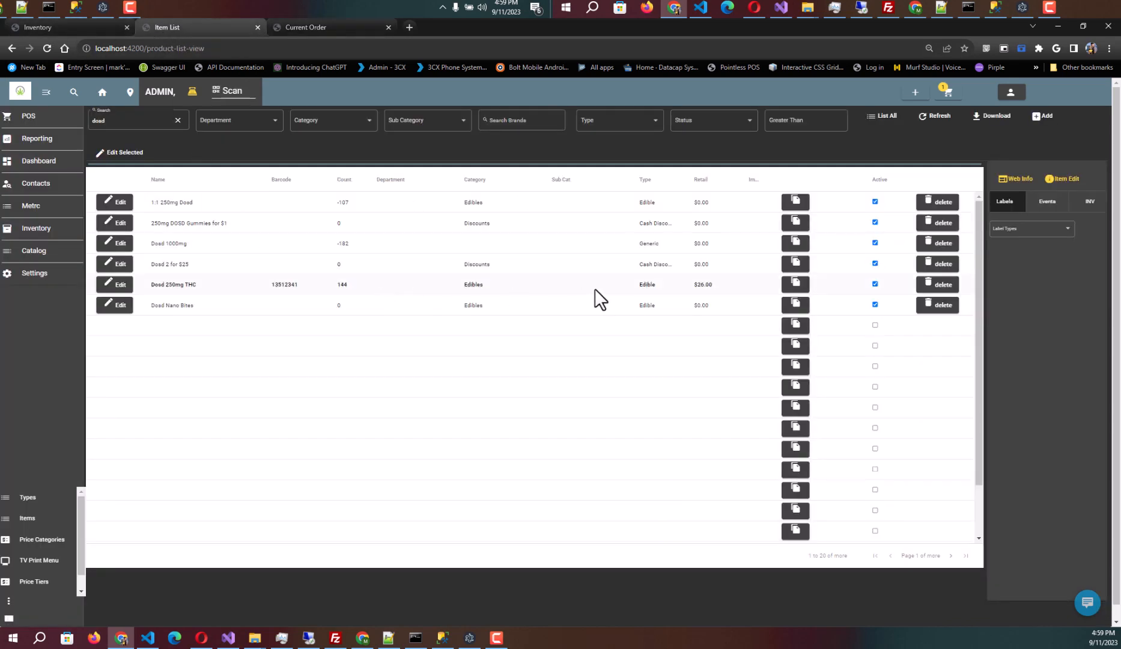
pyautogui.click(123, 287)
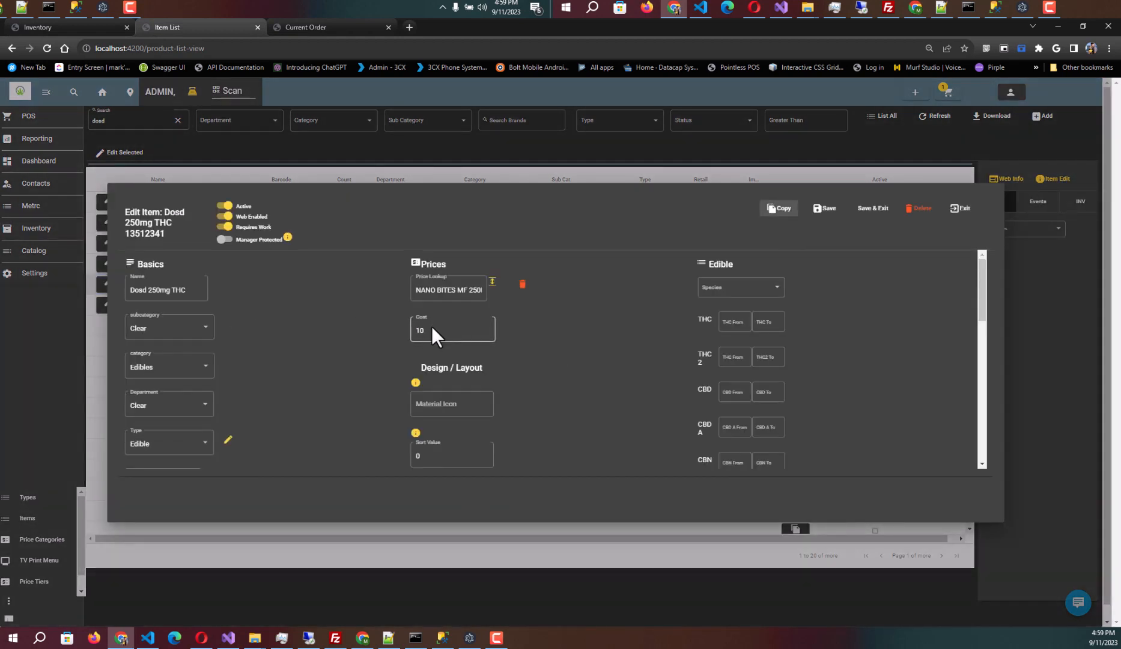
pyautogui.click(961, 209)
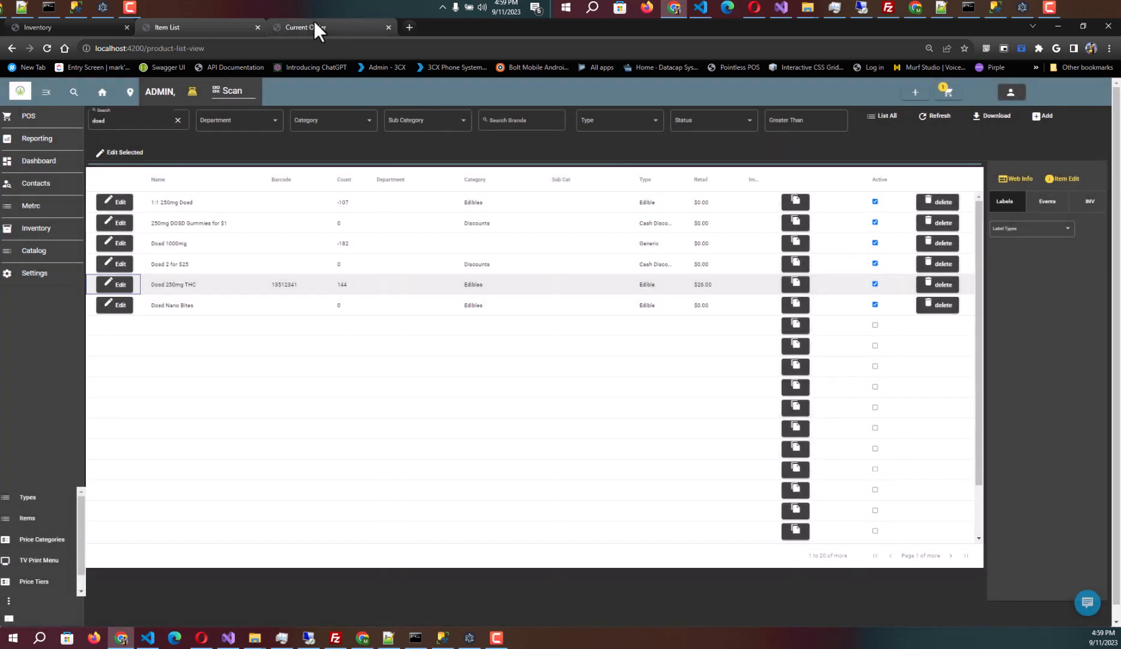
# - Return to the purchasing order, receive its items into inventory and exit the resulting manifest
pyautogui.click(314, 27)
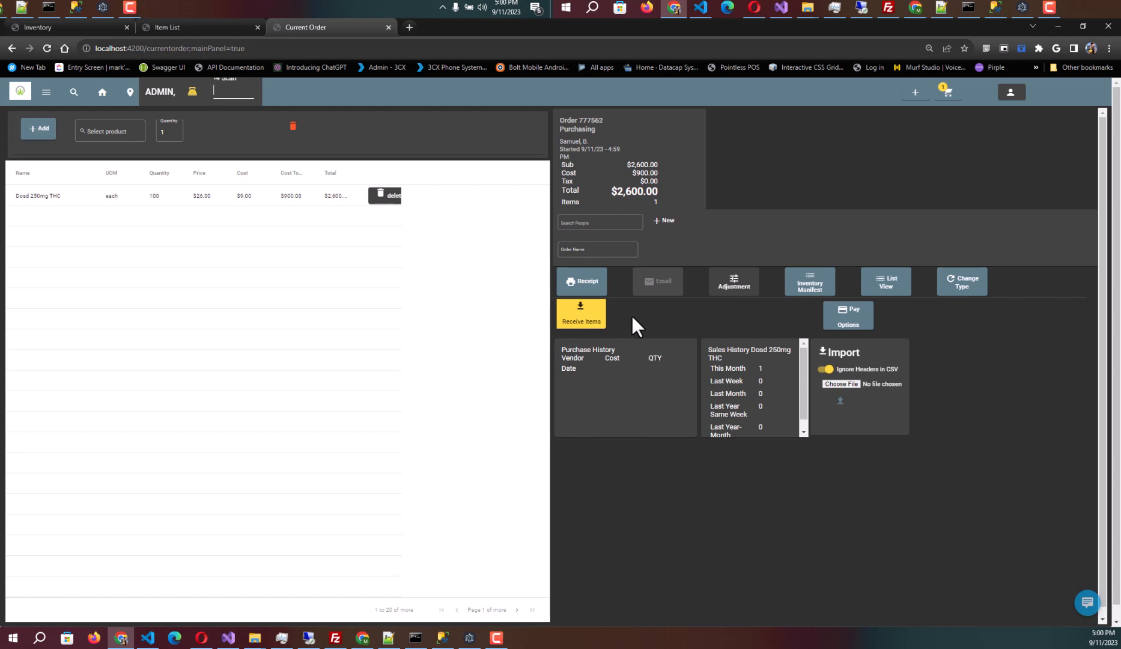
pyautogui.click(597, 319)
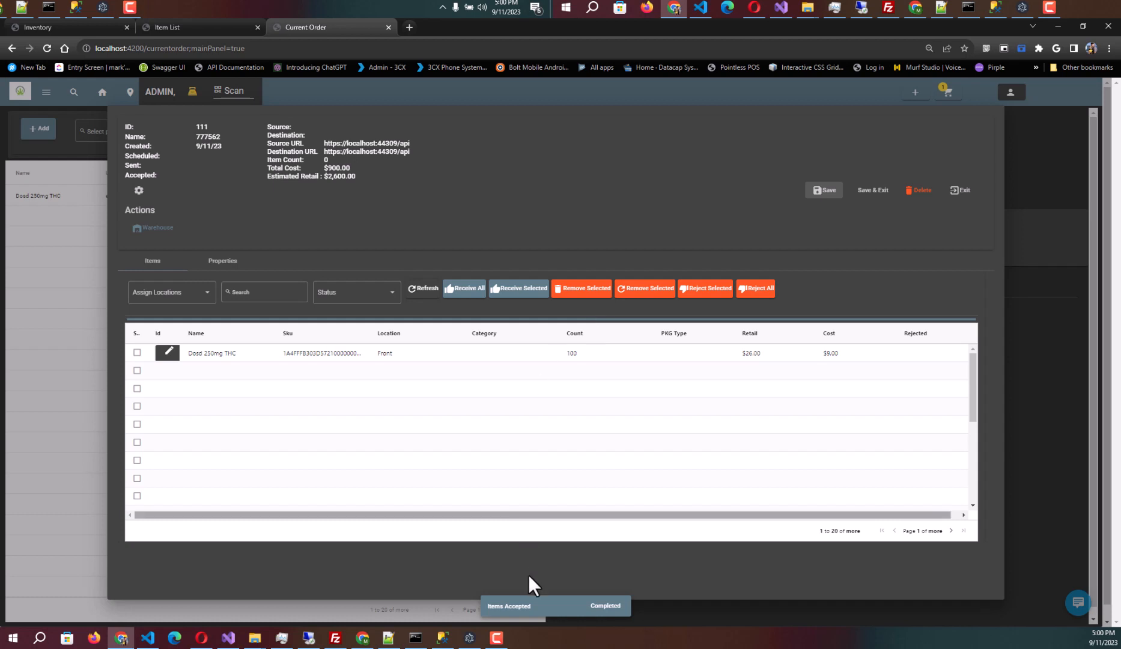
pyautogui.click(960, 191)
# - Refresh the item list and open Dosd 250mg THC to check its updated count and average cost, then exit
pyautogui.click(197, 24)
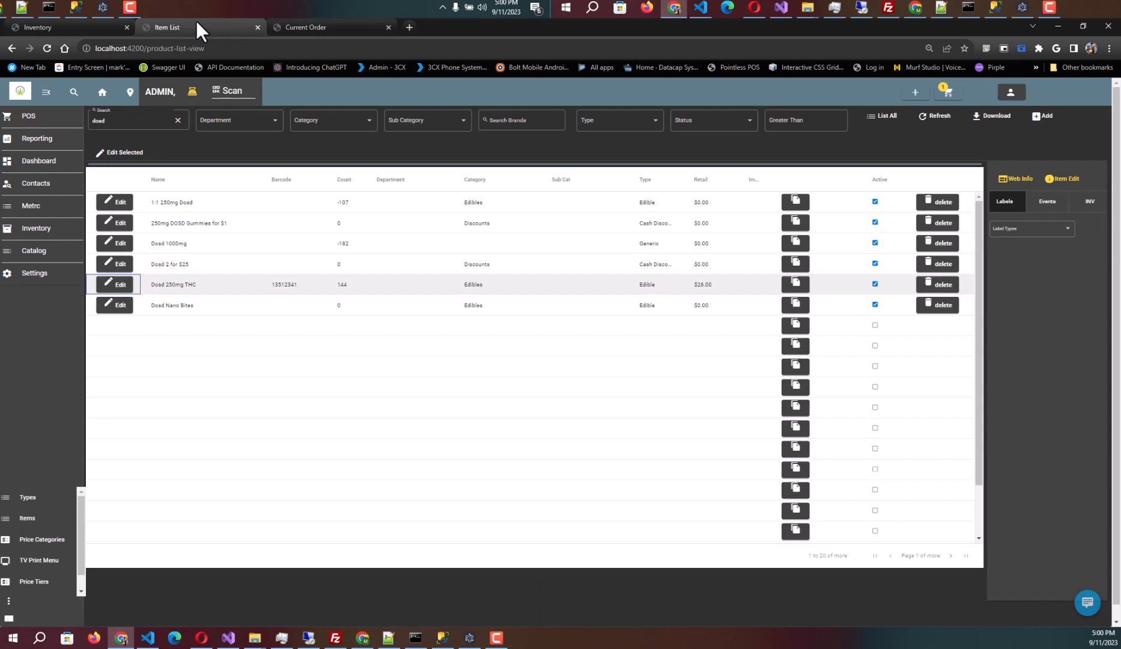
pyautogui.click(927, 117)
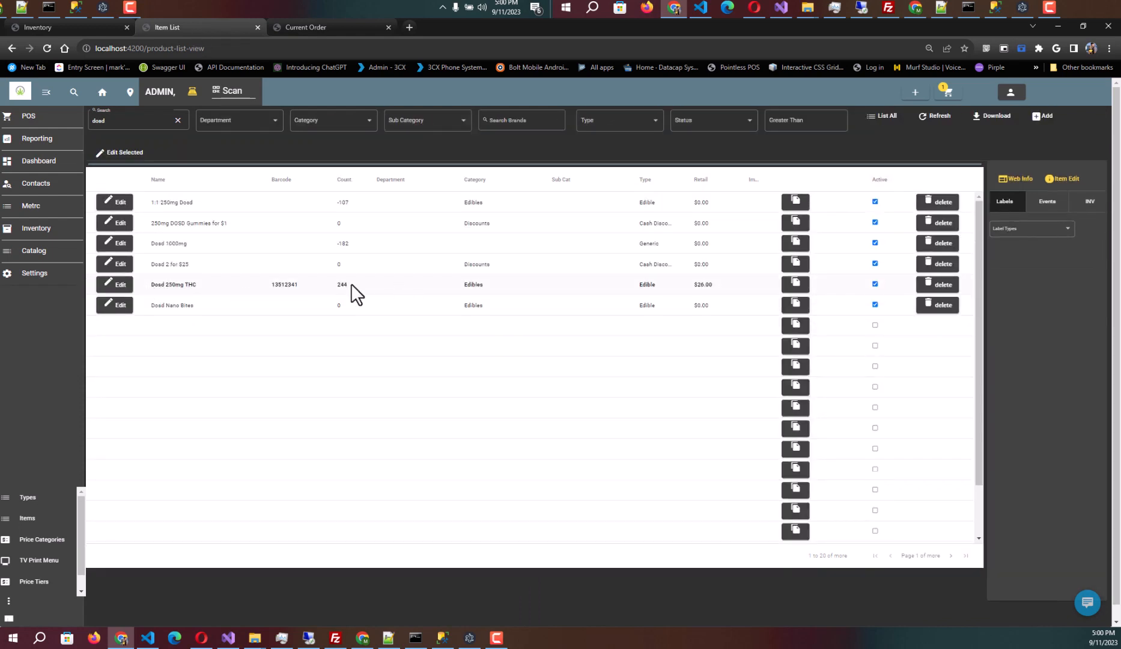
pyautogui.click(127, 289)
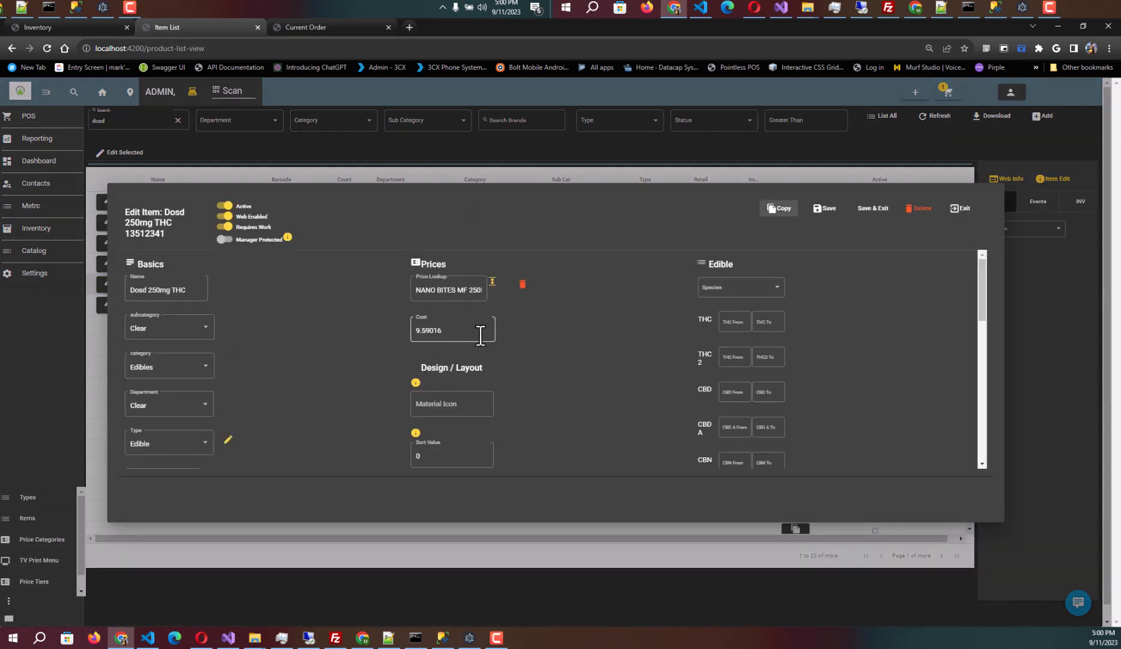
pyautogui.click(958, 208)
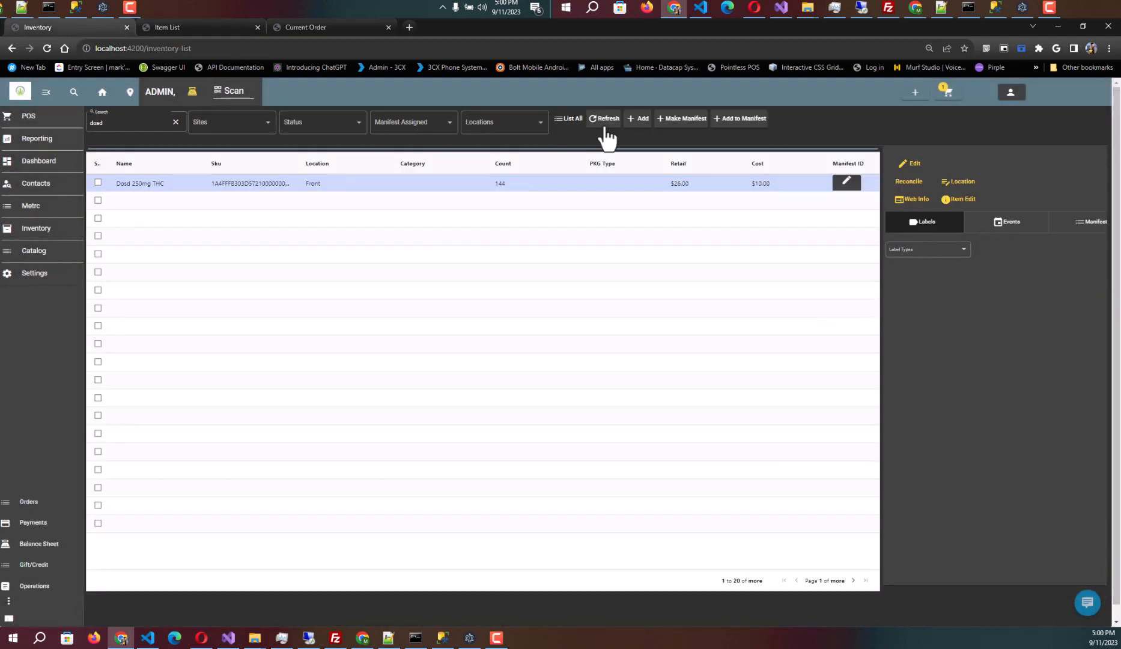
# - Refresh the inventory list and compare the serial numbers and counts of the two Dosd 250mg THC packages
pyautogui.click(606, 124)
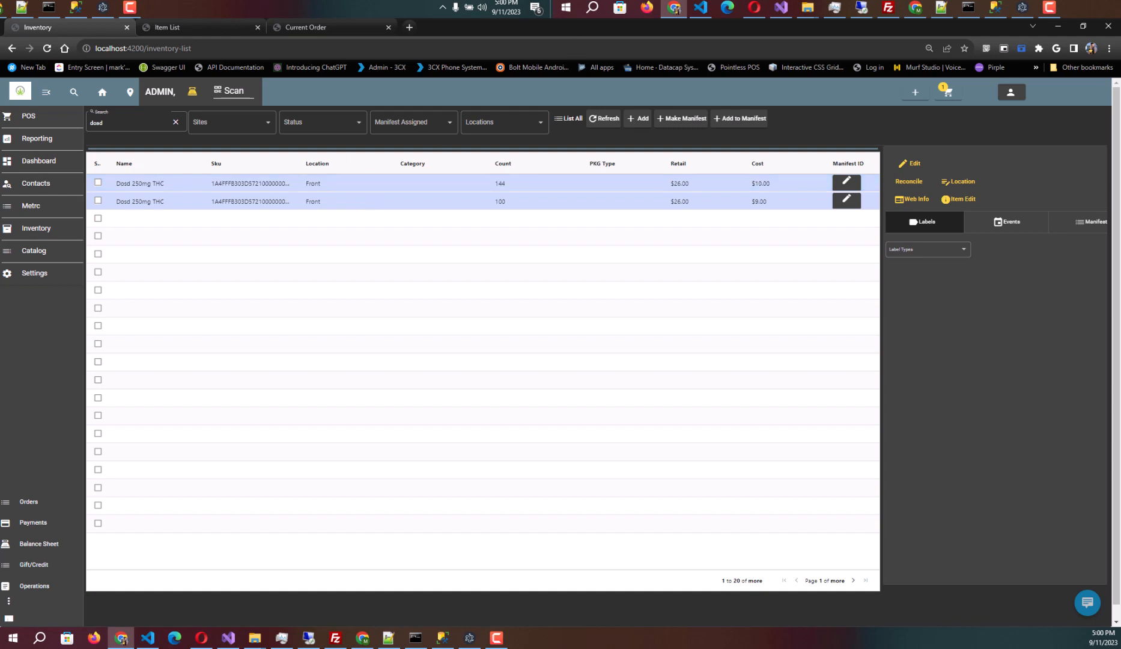
pyautogui.hotkey('alt', 'Tab')
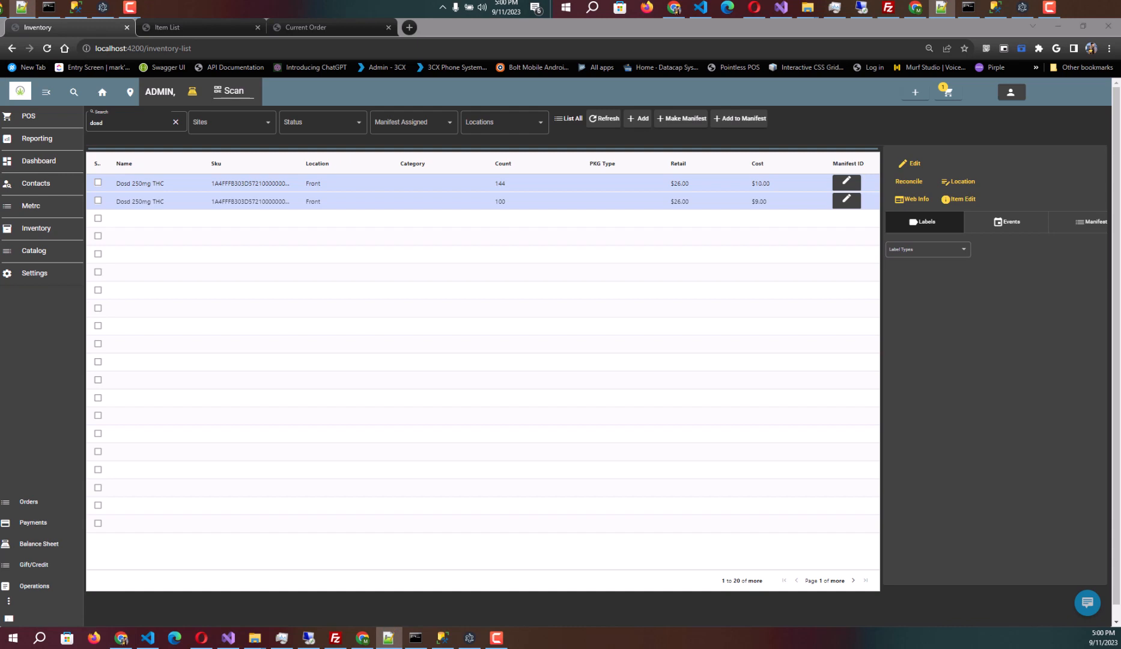
pyautogui.click(265, 185)
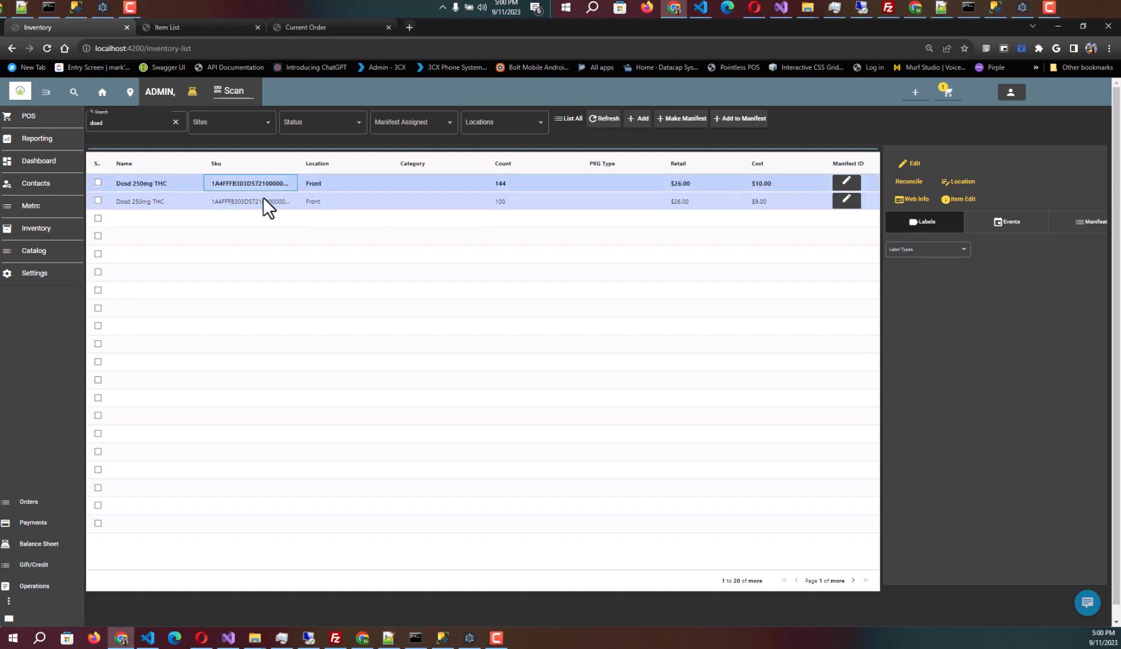
pyautogui.click(262, 198)
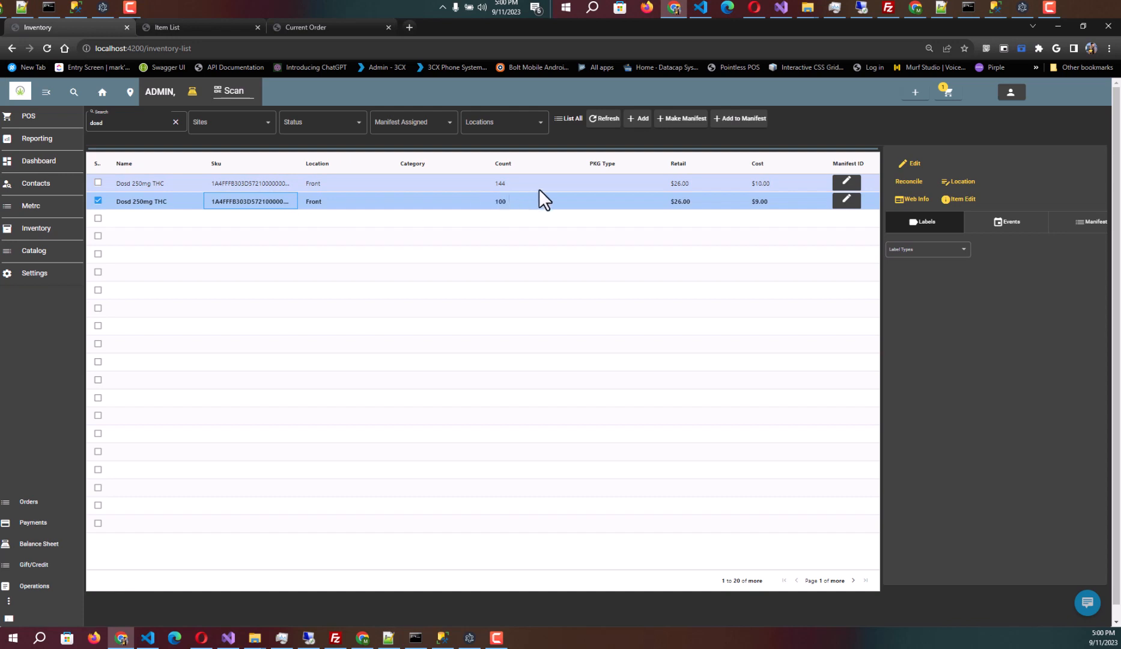
pyautogui.click(500, 181)
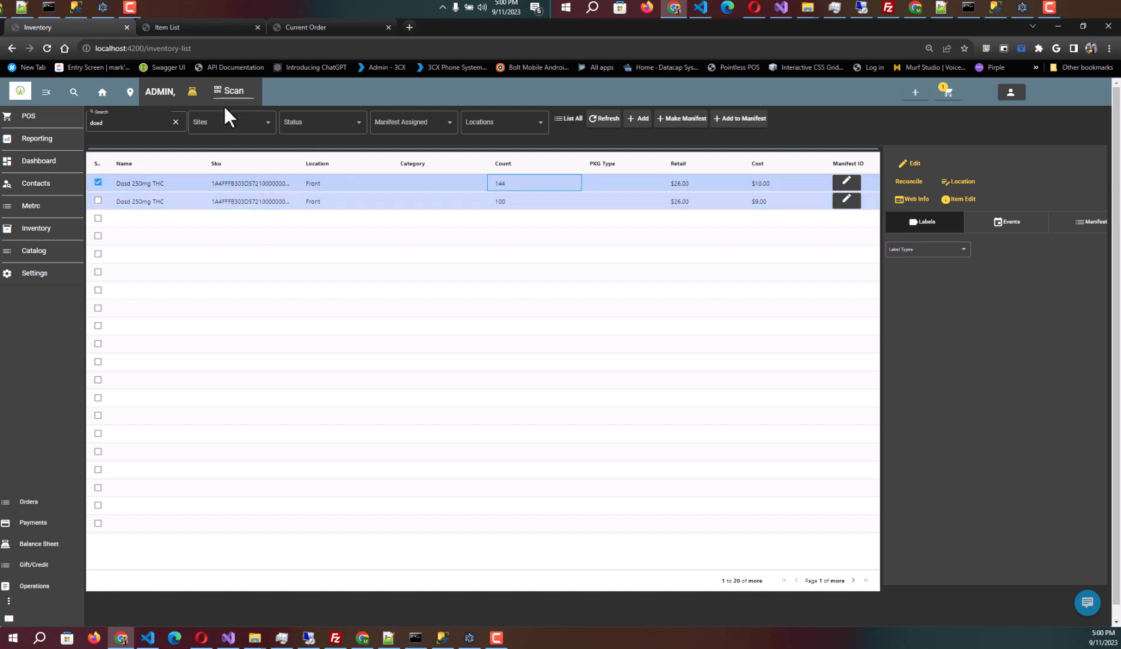
pyautogui.click(212, 29)
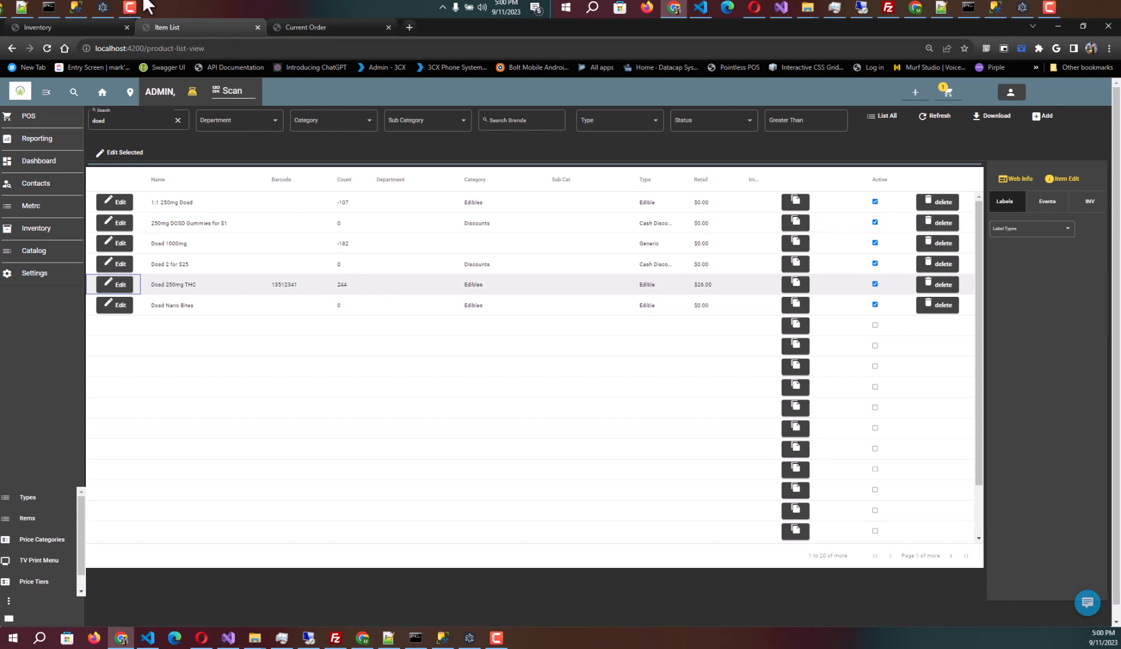
# - Switch to the POS window, start a new Med Sale order and scan the copied serial number, choosing the $26.00 each price
pyautogui.click(104, 10)
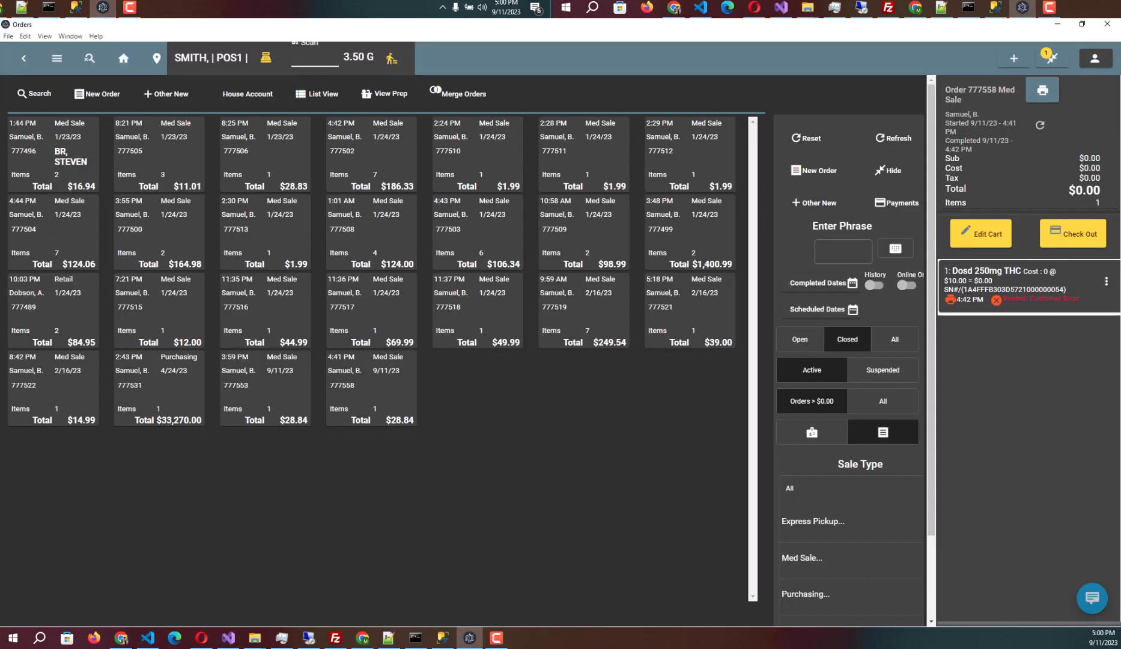
pyautogui.click(1010, 61)
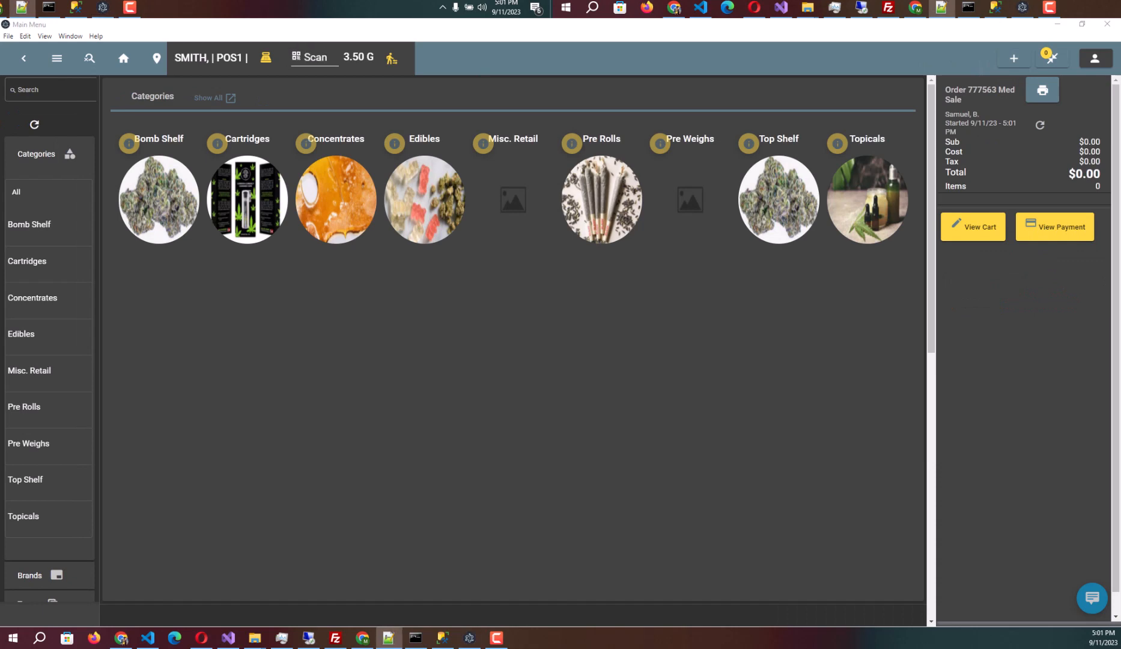
pyautogui.click(334, 60)
pyautogui.hotkey('ctrl', 'v')
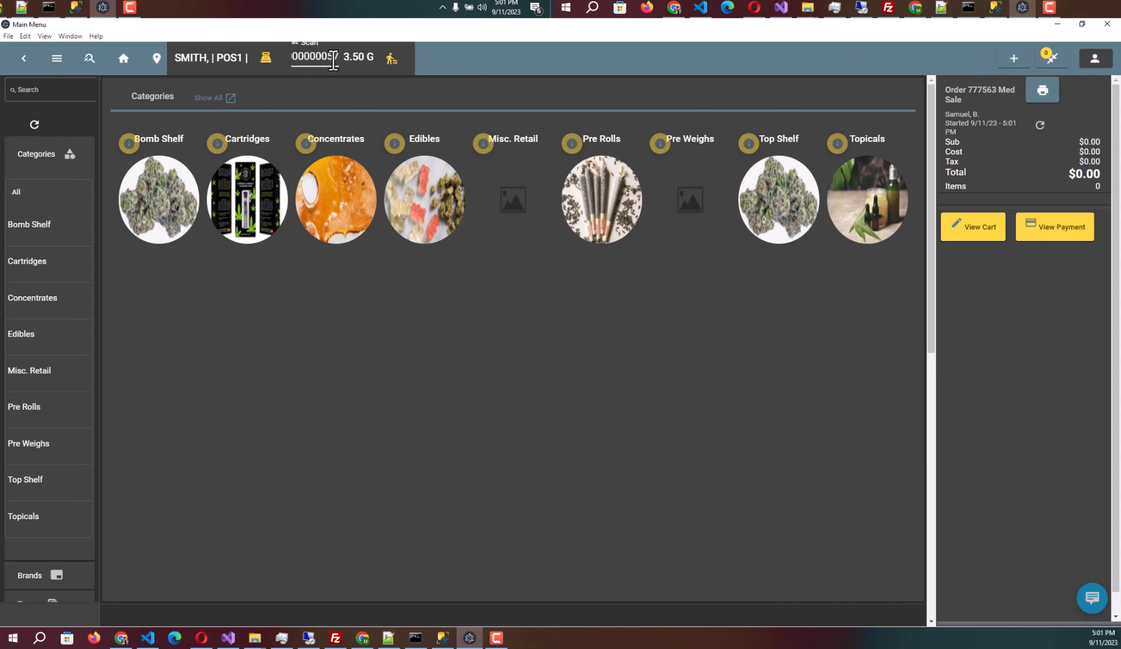
pyautogui.press('Return')
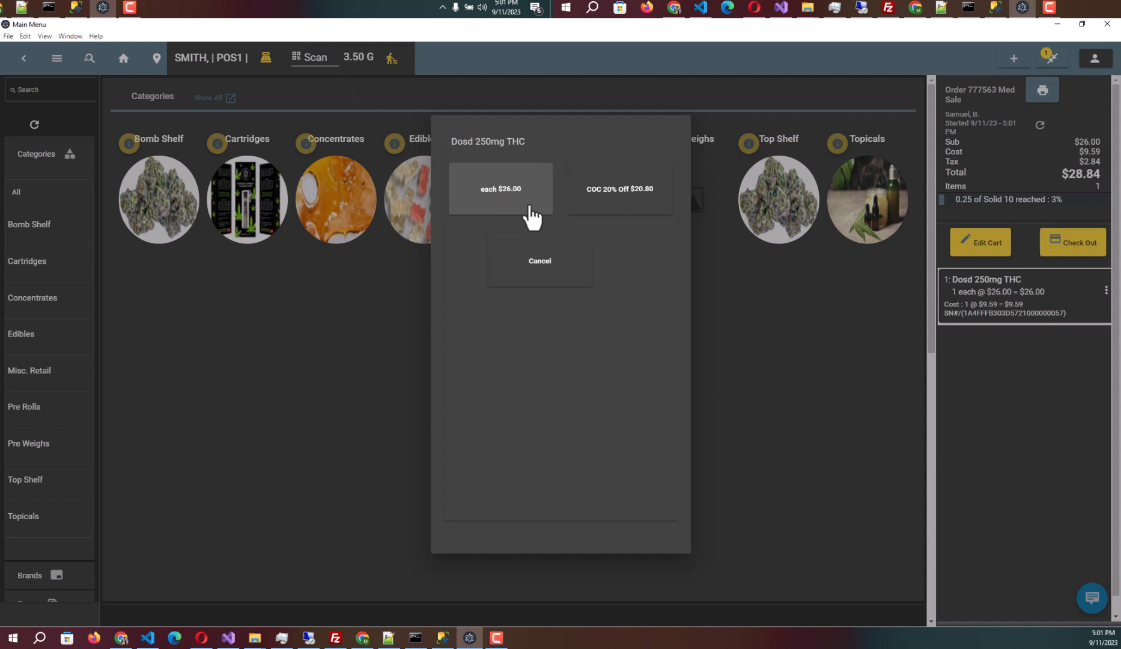
pyautogui.click(528, 215)
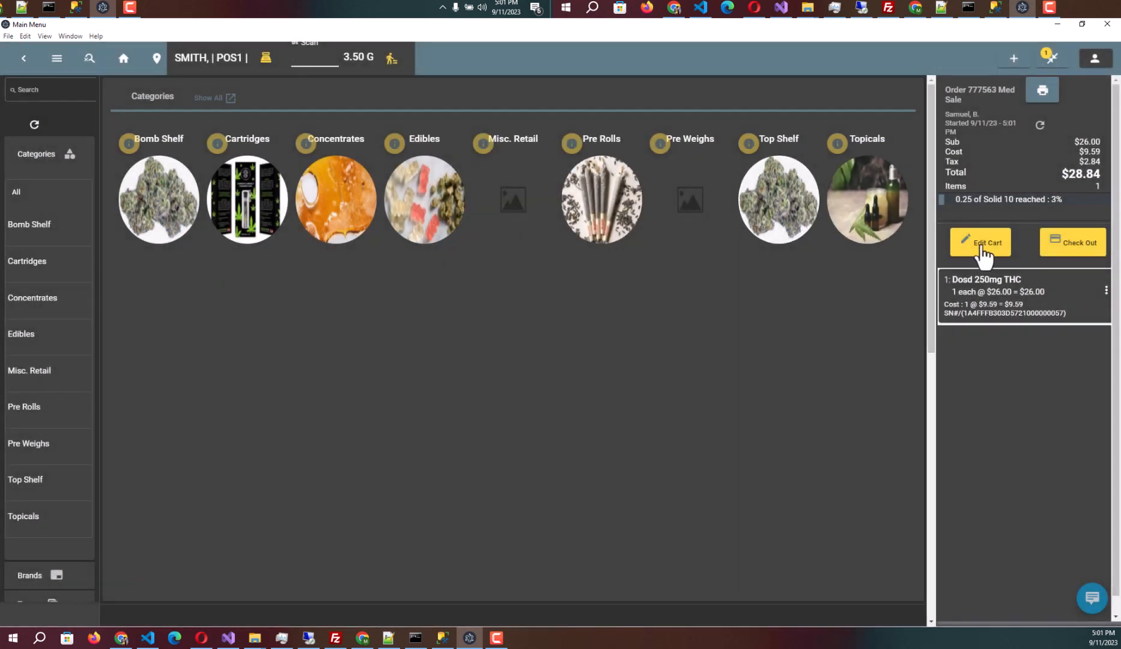
# - Open the sale's cart, pay it with $100.00 cash and minimize the POS window
pyautogui.click(981, 247)
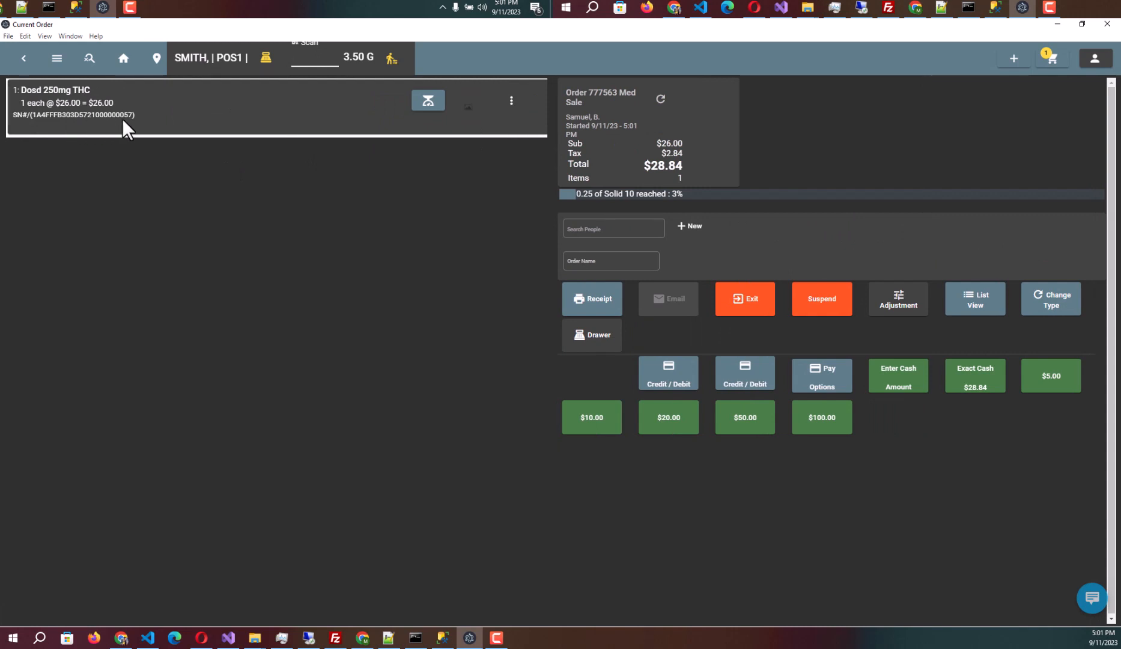
pyautogui.click(819, 429)
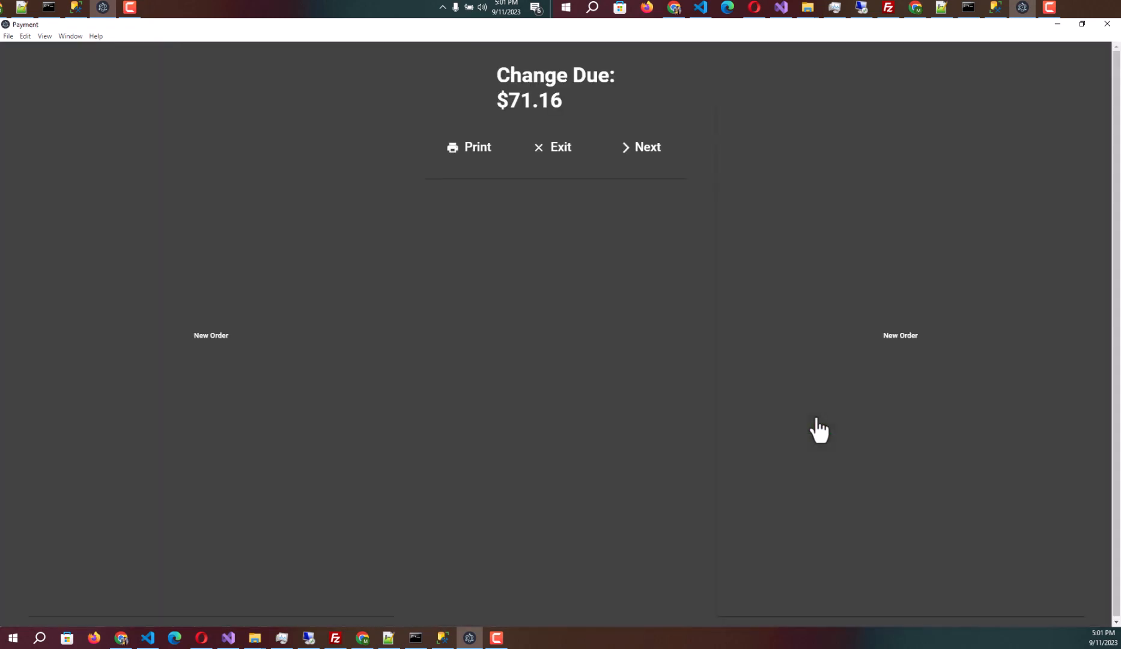
pyautogui.click(1054, 25)
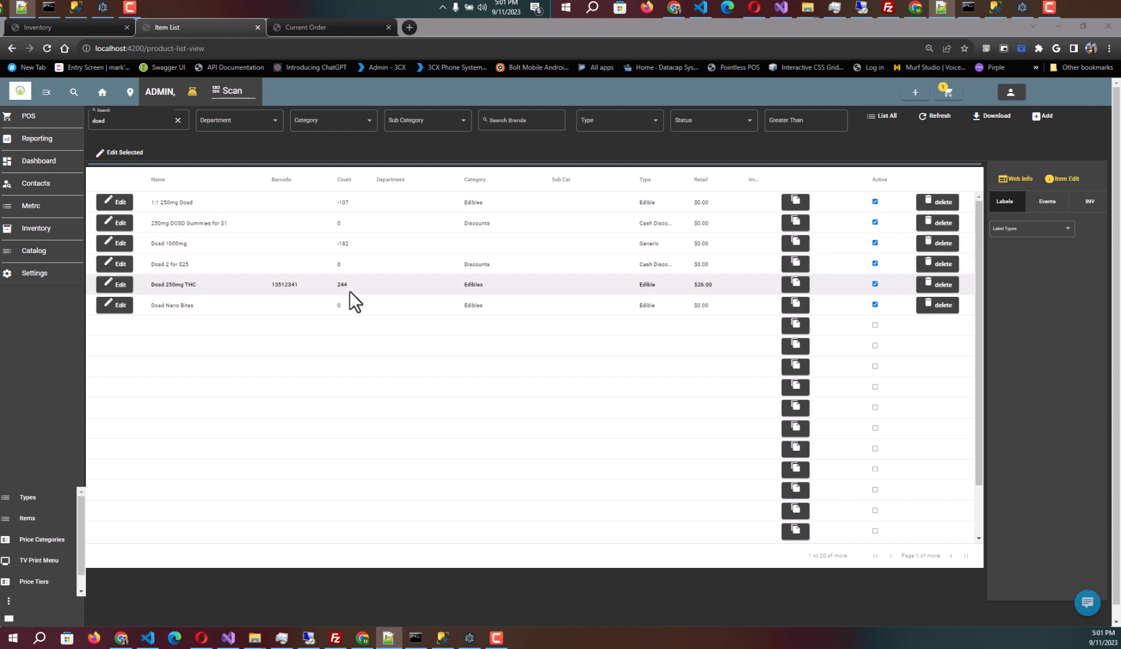
# - Refresh the item list, open the $9.00-cost Dosd 250mg THC package in the inventory list to check its remaining count, and exit
pyautogui.click(941, 118)
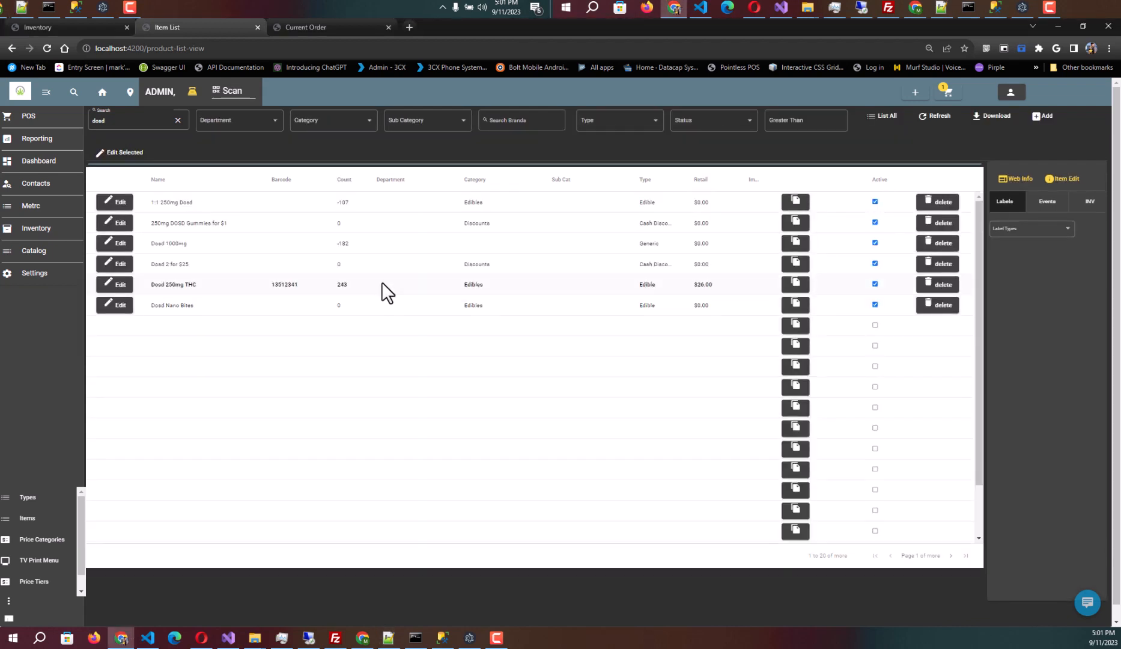
pyautogui.click(60, 27)
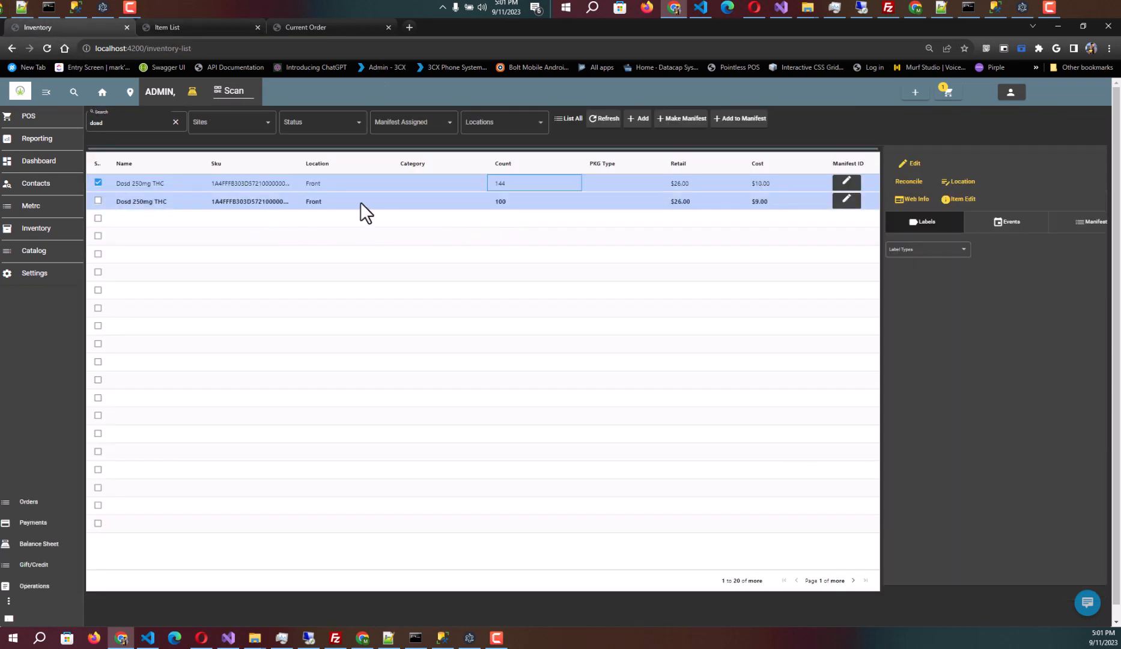
pyautogui.click(333, 202)
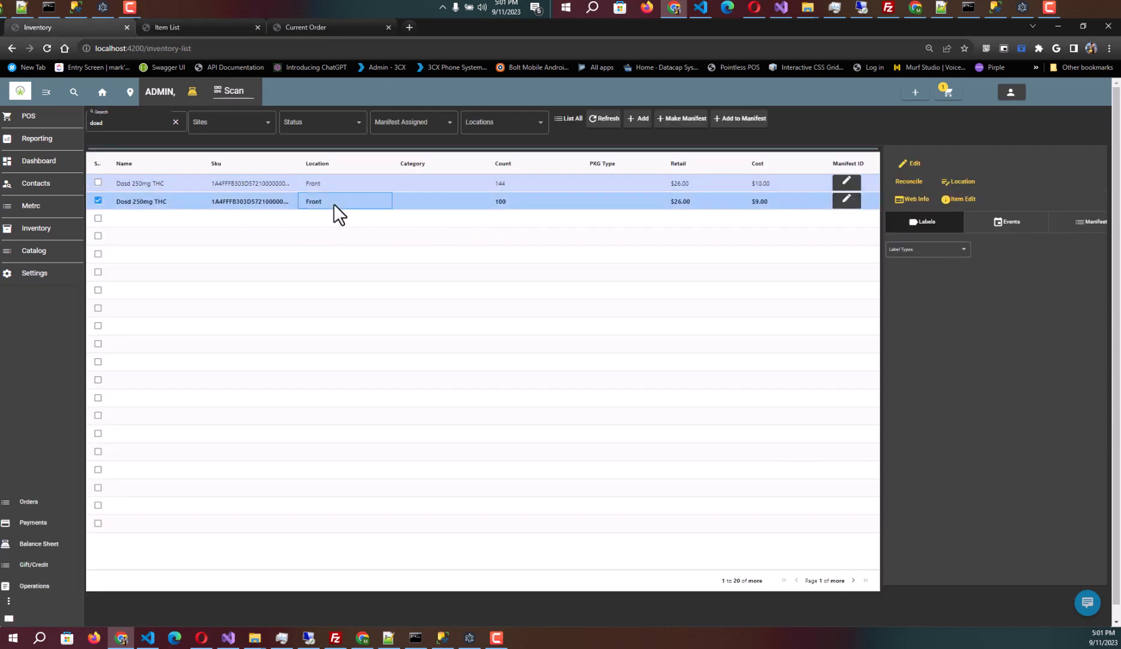
pyautogui.click(914, 165)
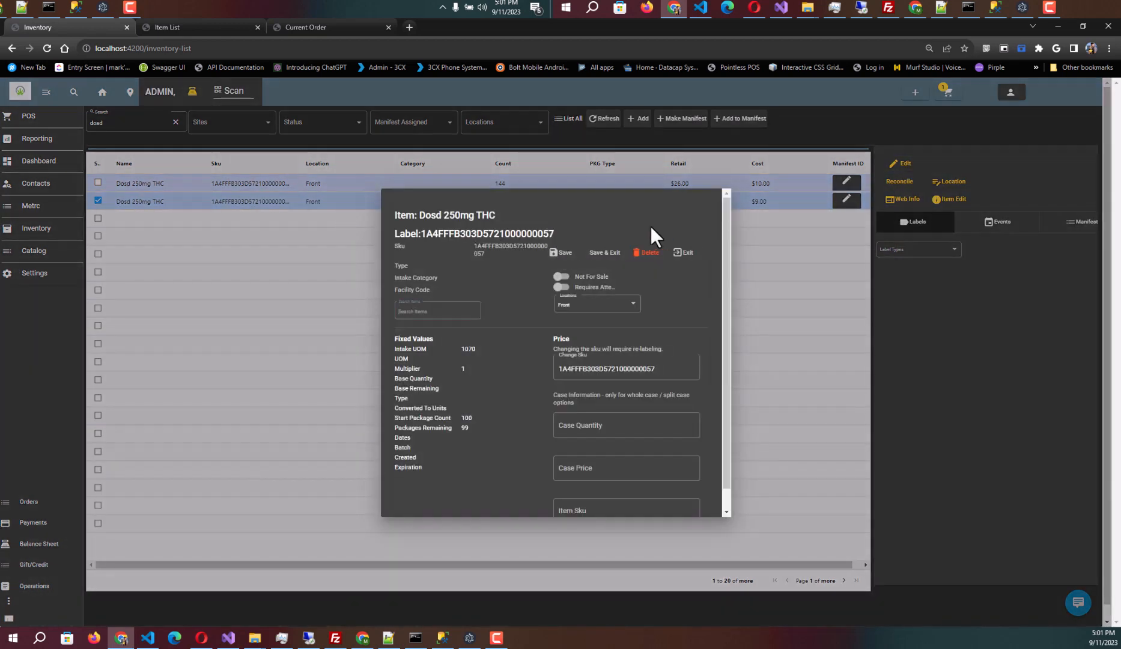
pyautogui.click(682, 253)
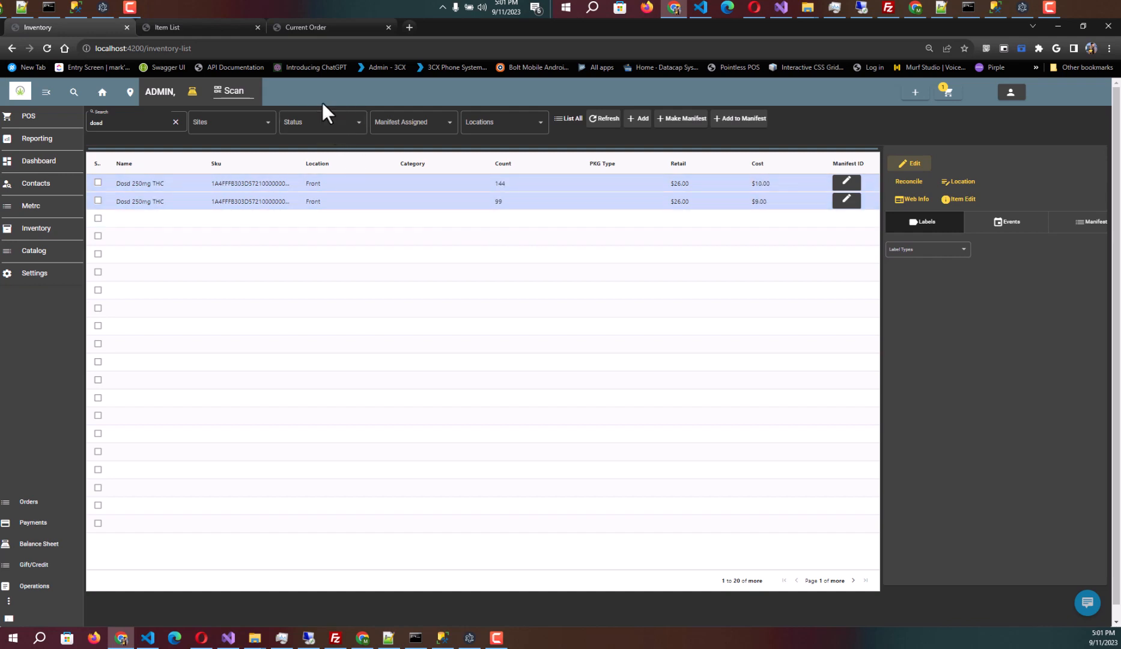
# - Switch to the POS window, exit the change-due screen and open the closed 5:01 PM Med Sale from the orders list
pyautogui.click(103, 9)
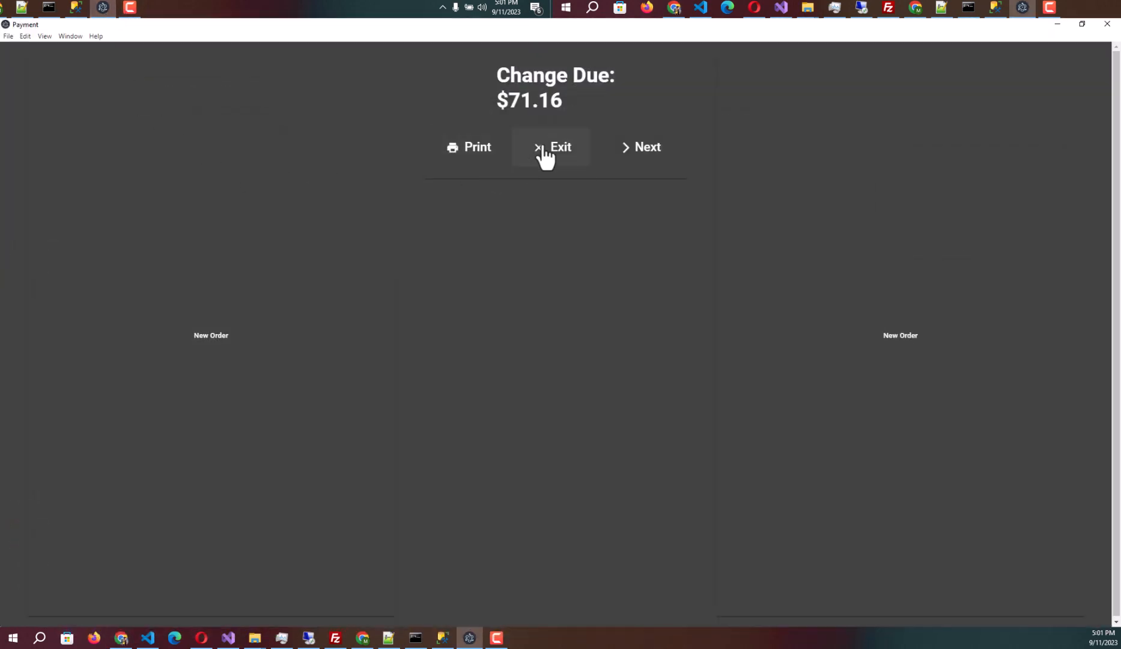
pyautogui.click(543, 147)
pyautogui.click(267, 63)
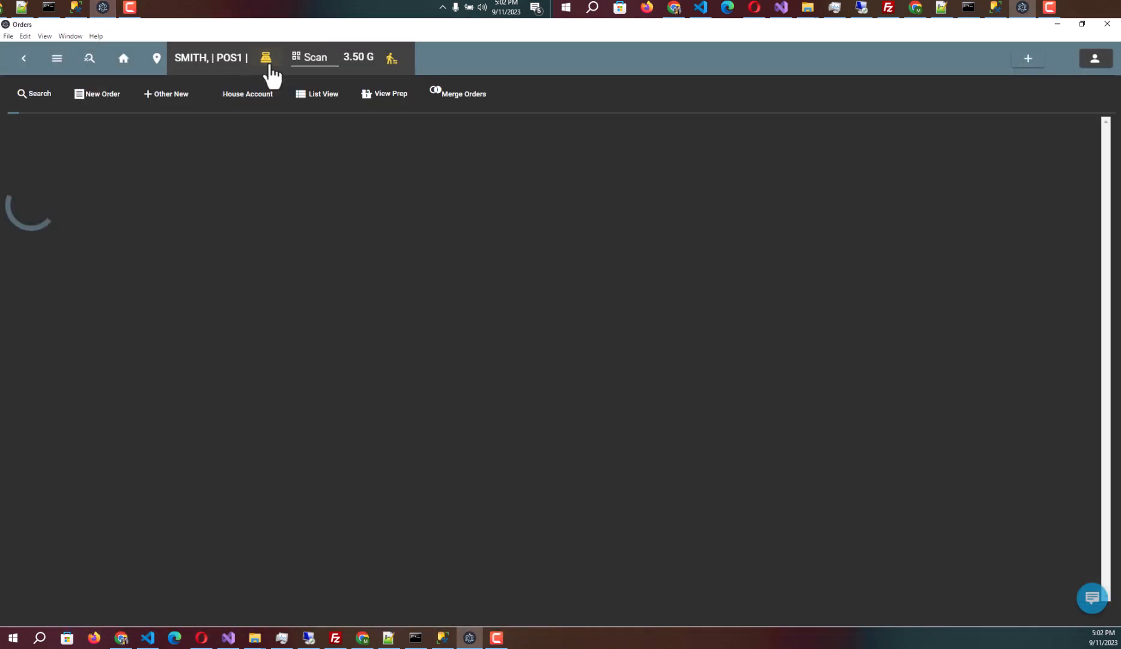
pyautogui.click(38, 97)
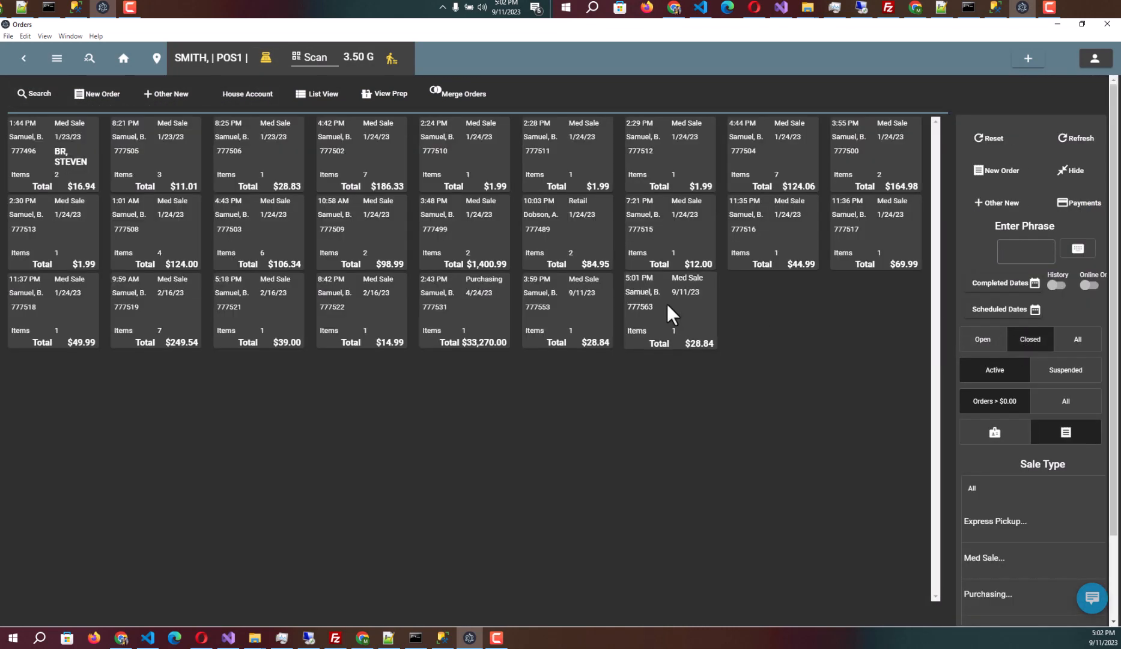
pyautogui.click(668, 305)
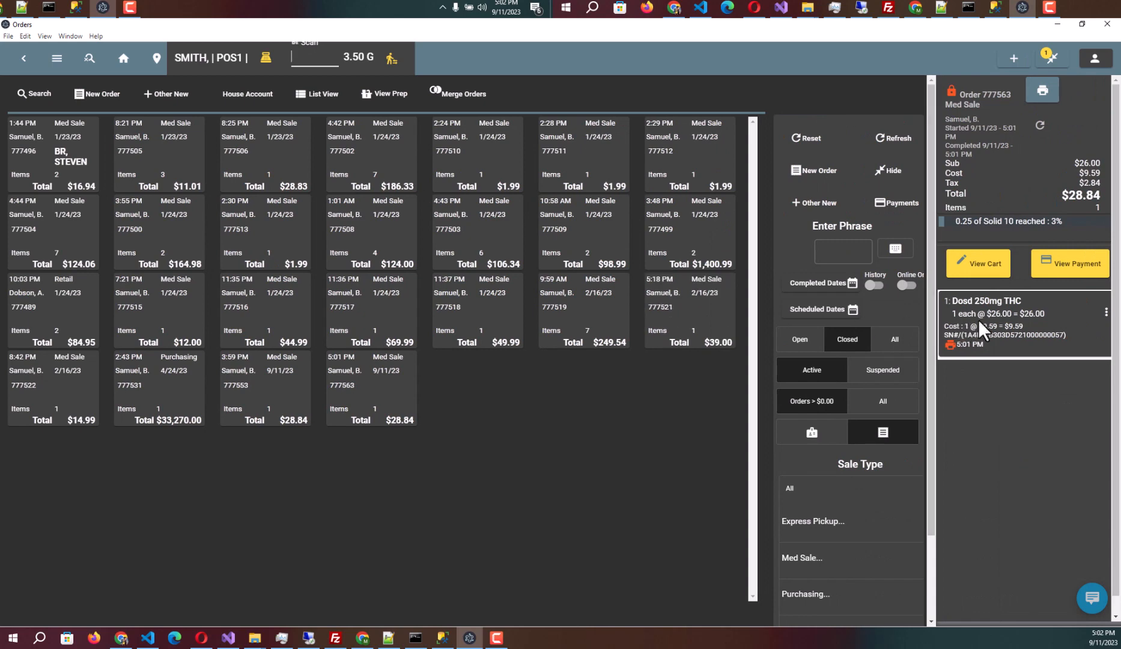
# - Void the Dosd 250mg THC item from the sale with reason Customer Error, keeping Return to Inventory, and minimize the POS window
pyautogui.click(1105, 311)
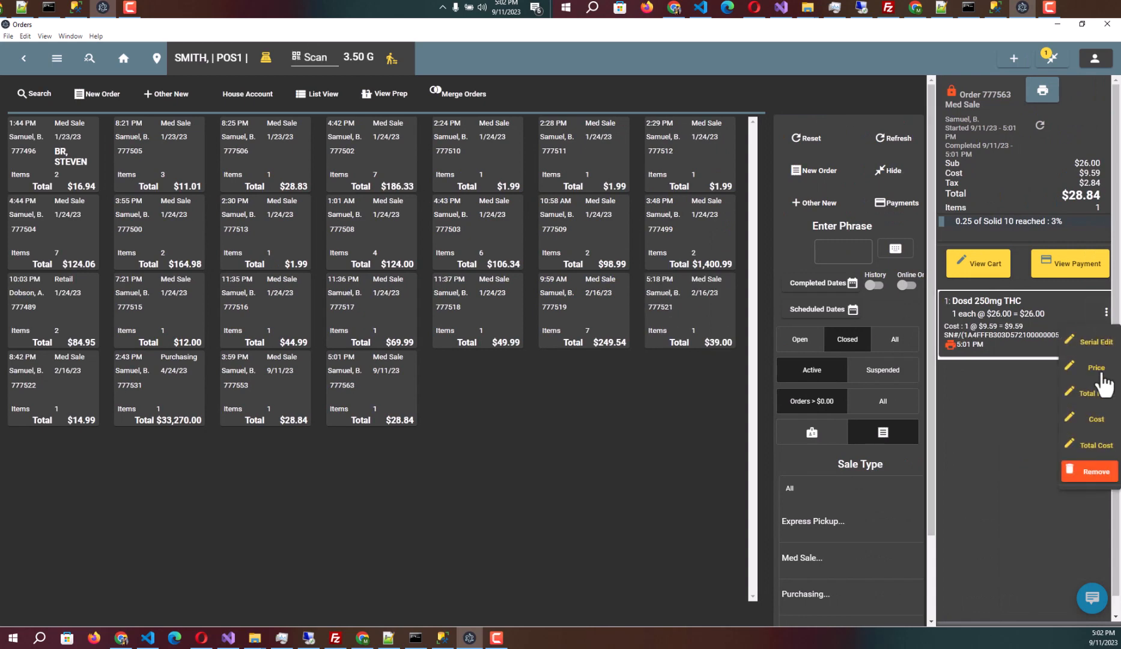
pyautogui.click(1092, 472)
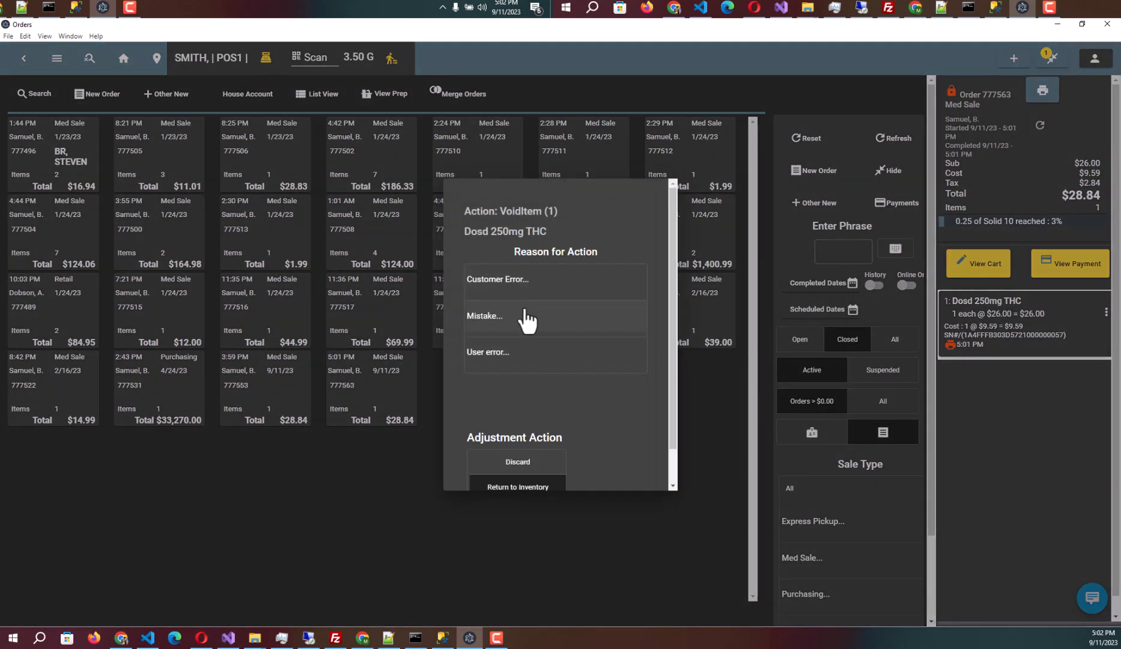
pyautogui.click(524, 293)
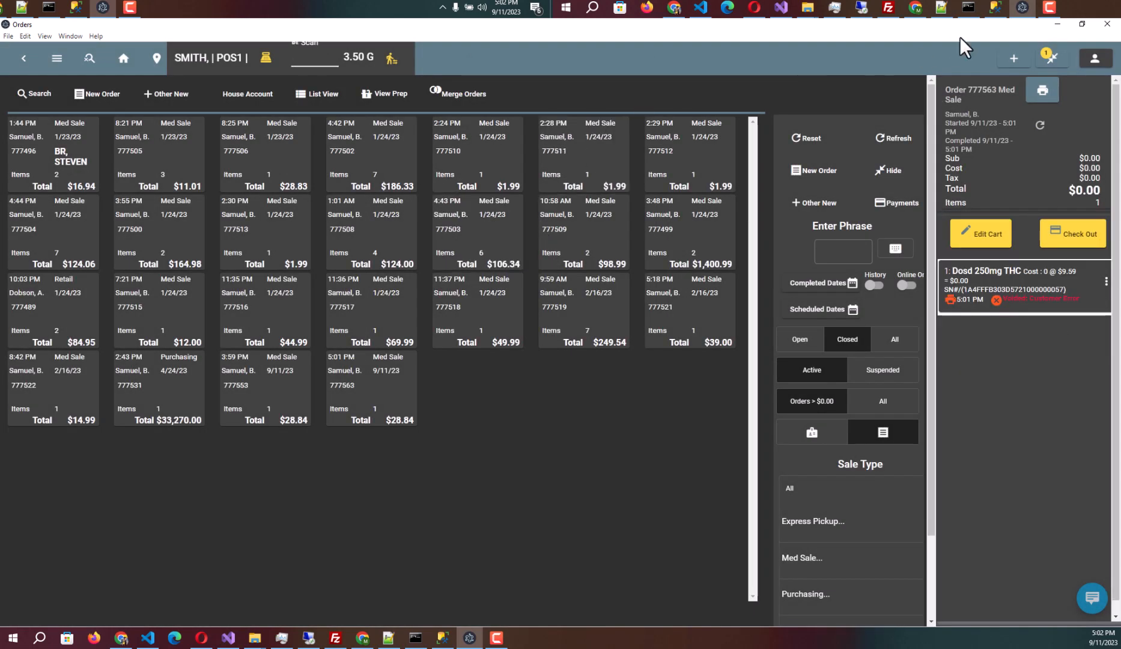
pyautogui.click(1056, 24)
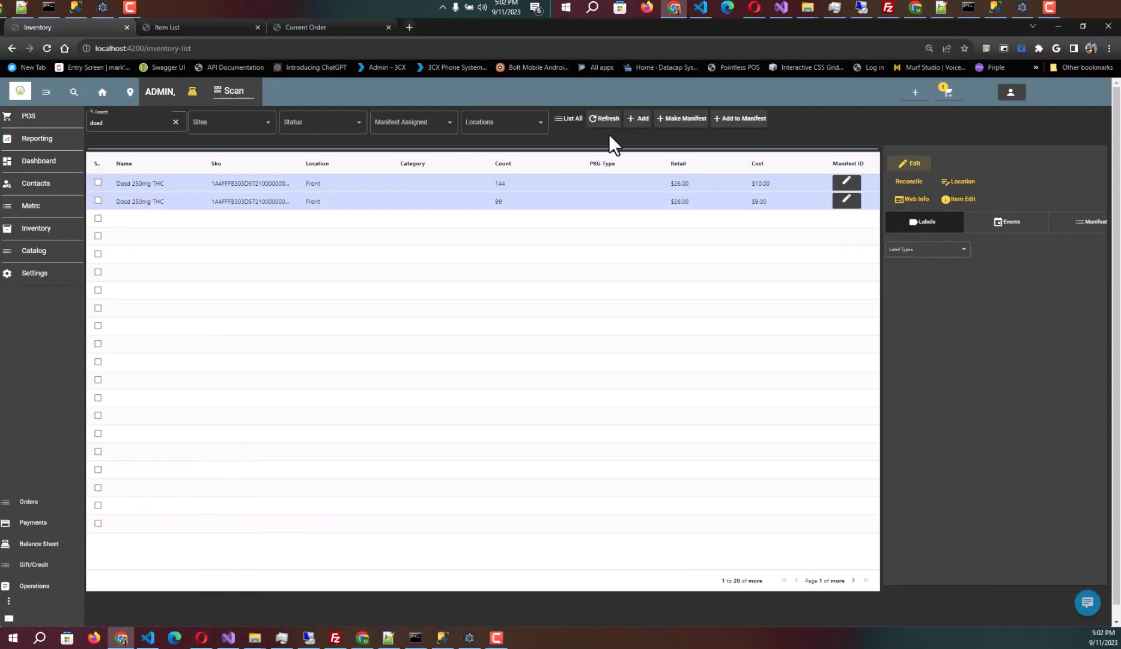
# - Refresh the inventory list and the item list to check the Dosd 250mg THC counts after the void, ending on the inventory list
pyautogui.click(618, 120)
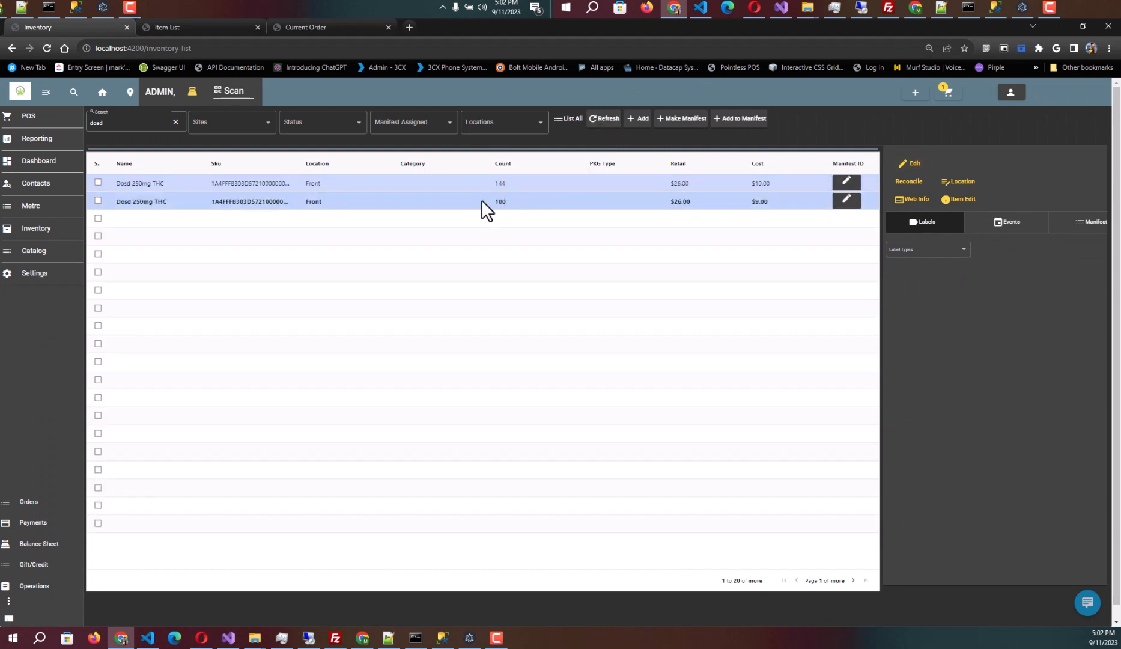
pyautogui.click(203, 28)
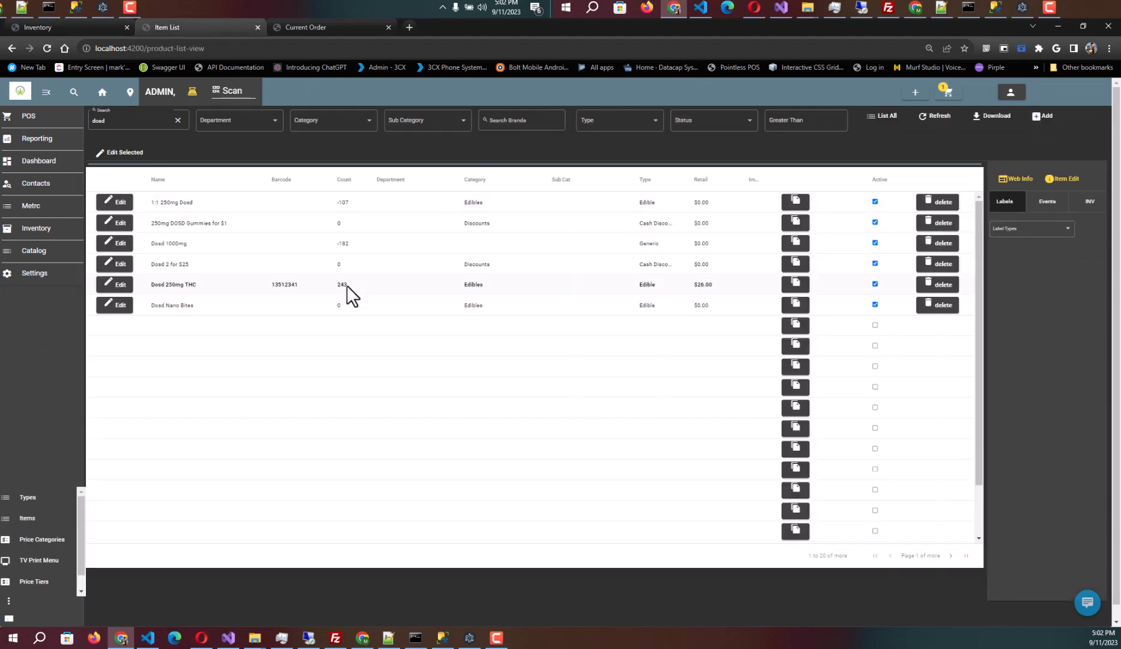
pyautogui.click(928, 118)
pyautogui.hotkey('alt', 'Tab')
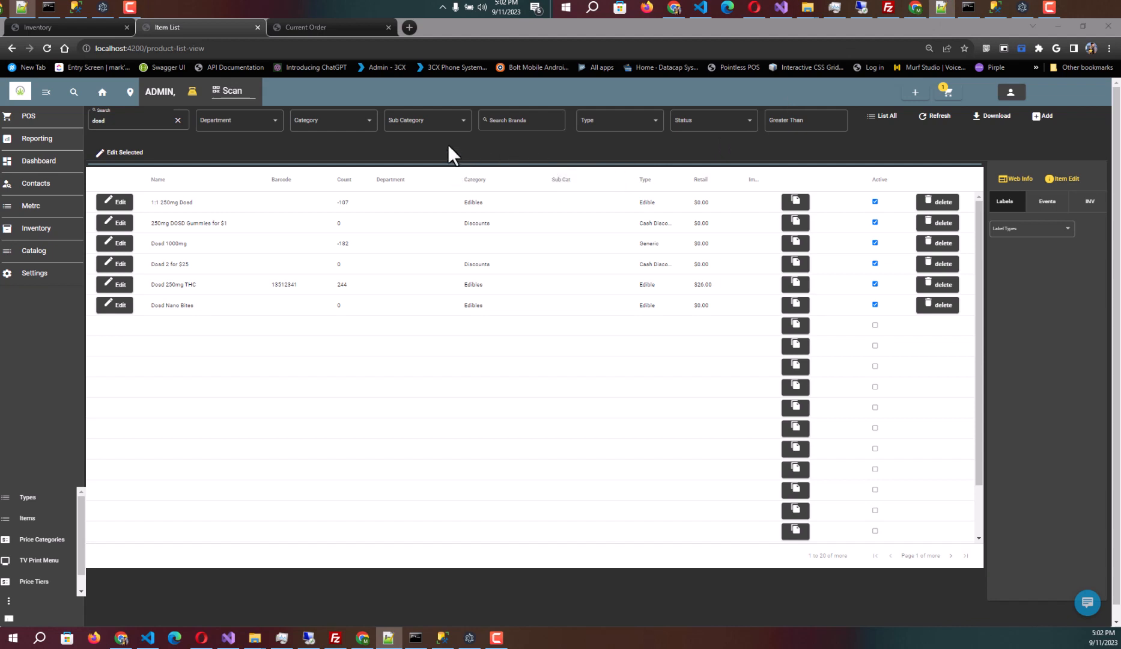
pyautogui.click(77, 27)
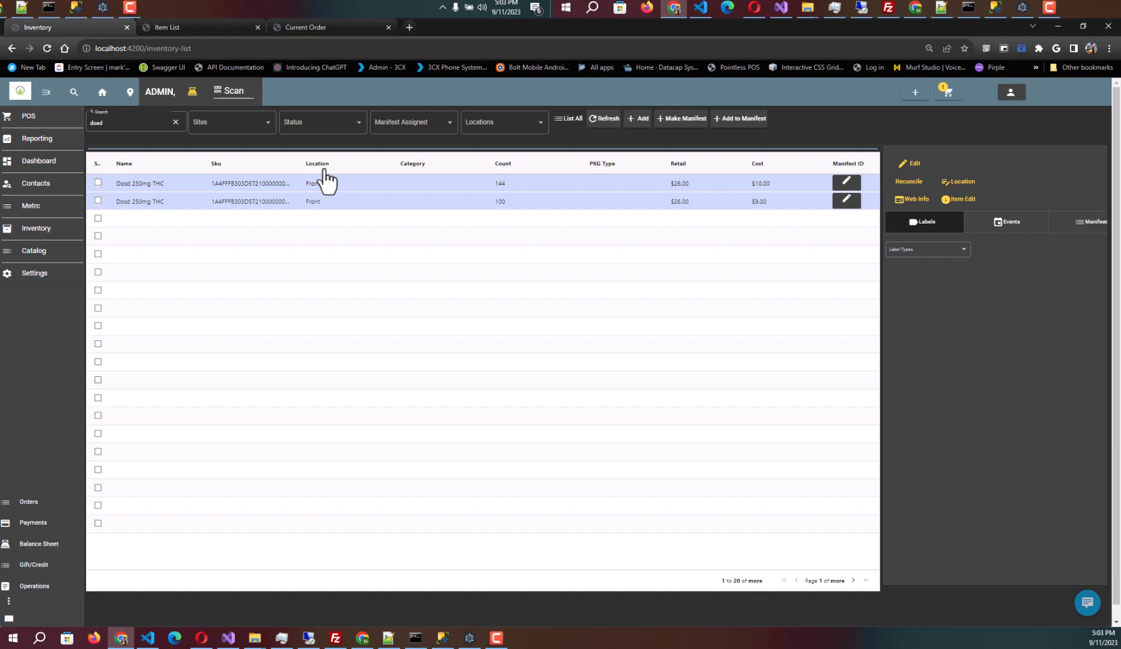
pyautogui.click(128, 7)
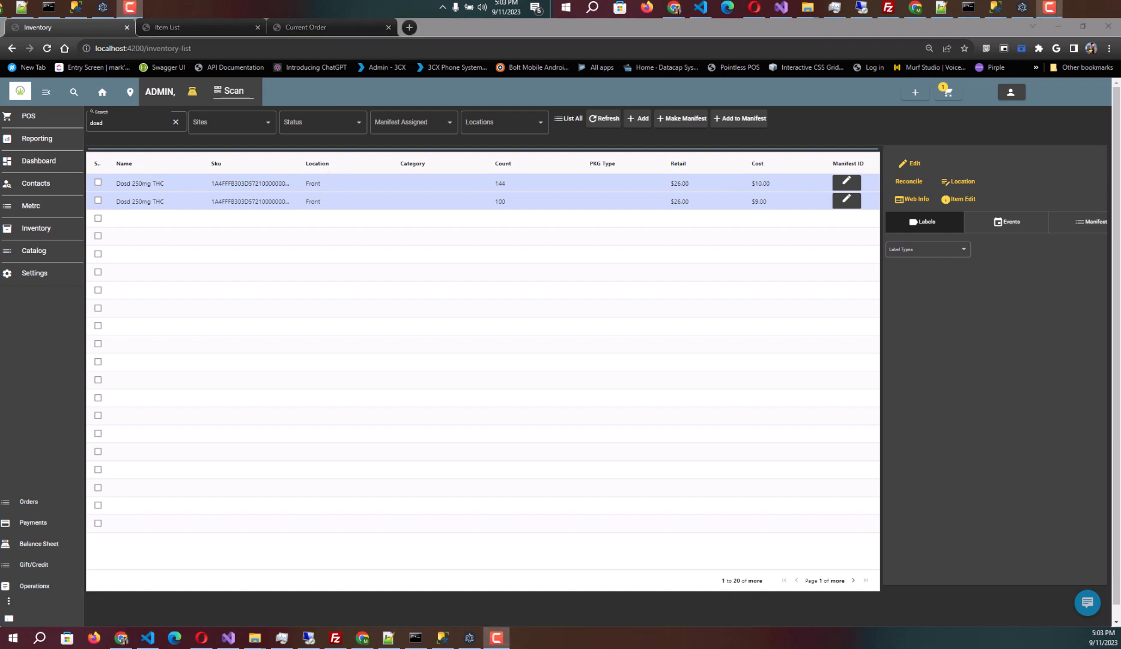